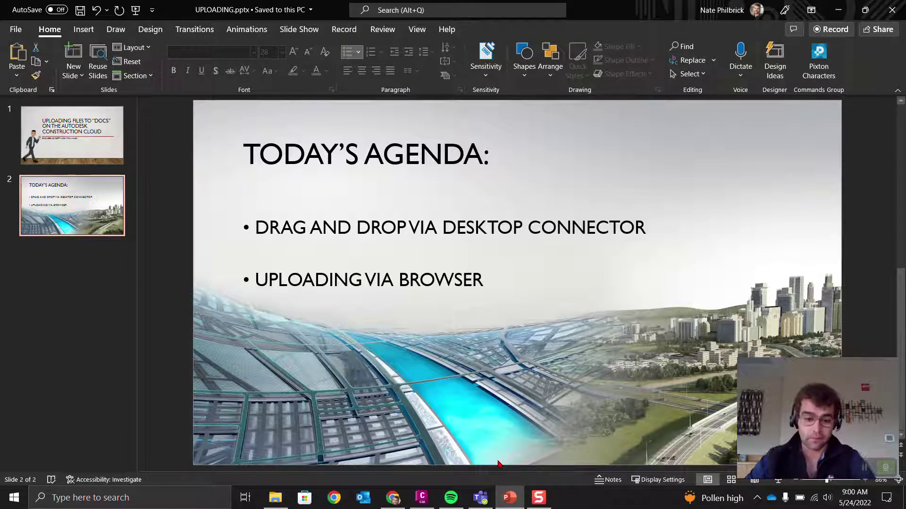
Step: Switch from the PowerPoint agenda slide to the Autodesk Docs Files page for Solutions Experience
{"action": "left_click", "coordinate": [392, 497]}
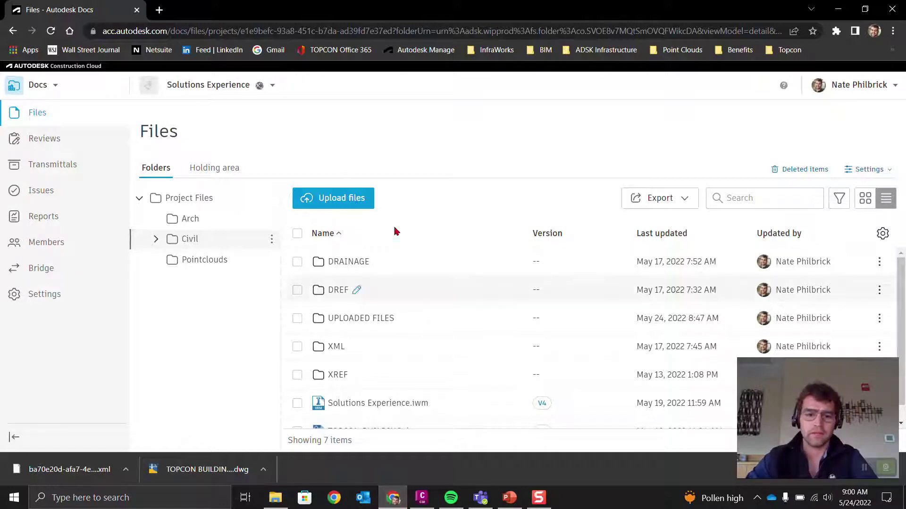
Step: Glance at the product switcher, then open the empty UPLOADED FILES folder inside Civil
{"action": "scroll", "coordinate": [471, 276], "scroll_direction": "down", "scroll_amount": 1}
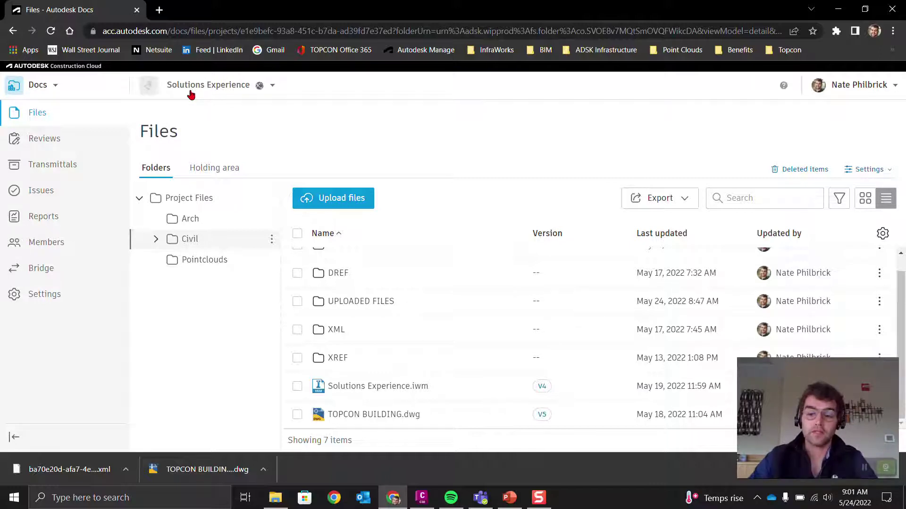
{"action": "left_click", "coordinate": [40, 85]}
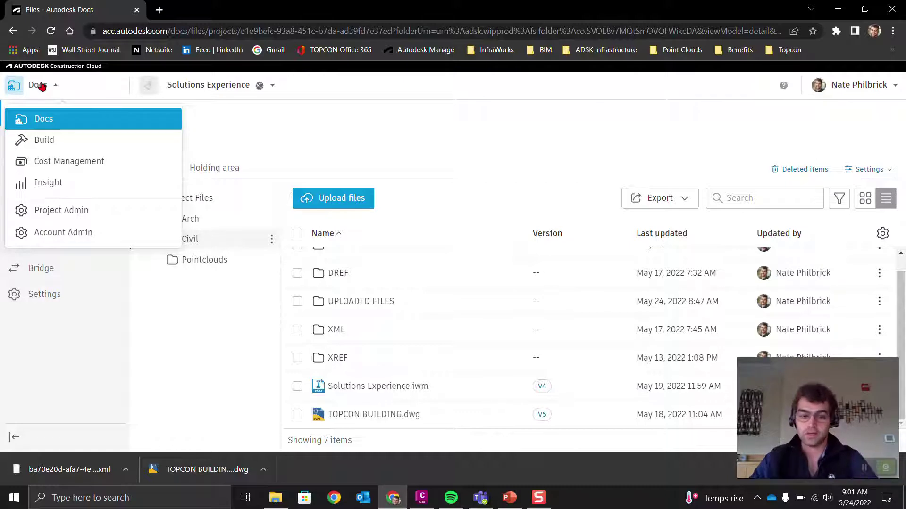
{"action": "left_click", "coordinate": [158, 363]}
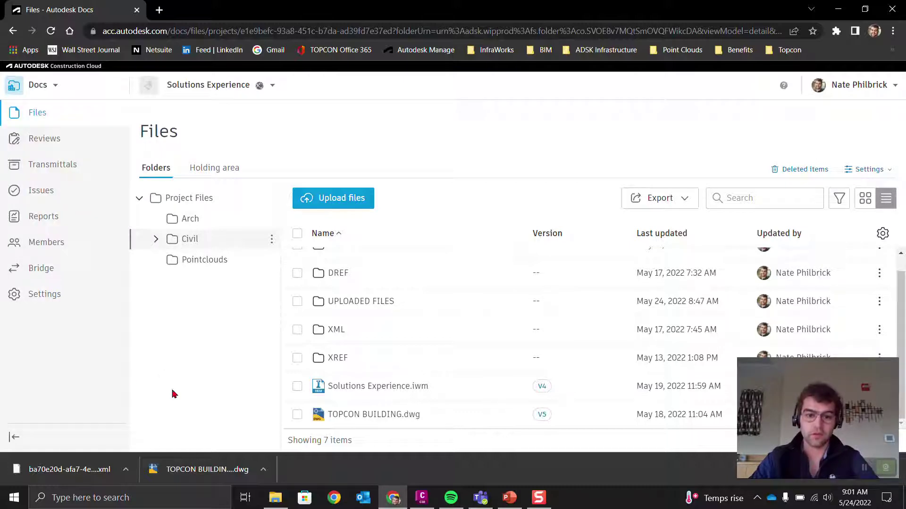
{"action": "left_click", "coordinate": [369, 302]}
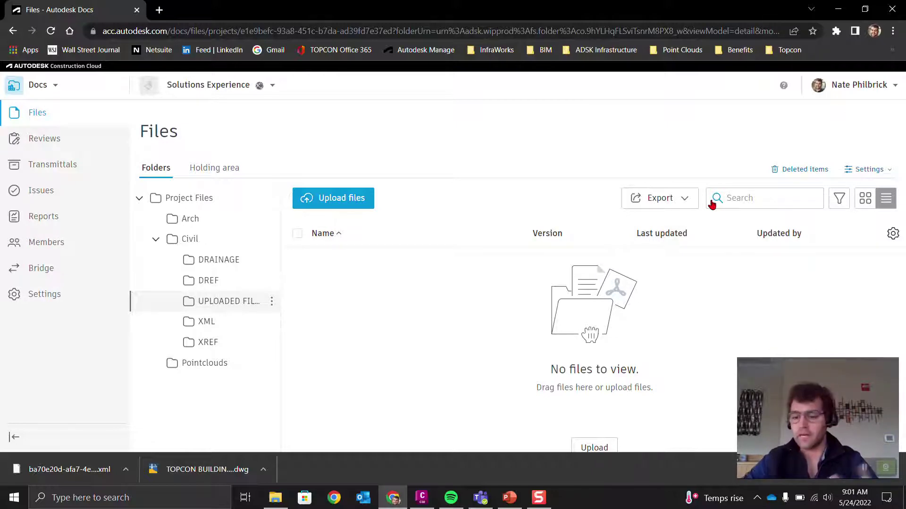
{"action": "left_click", "coordinate": [342, 200]}
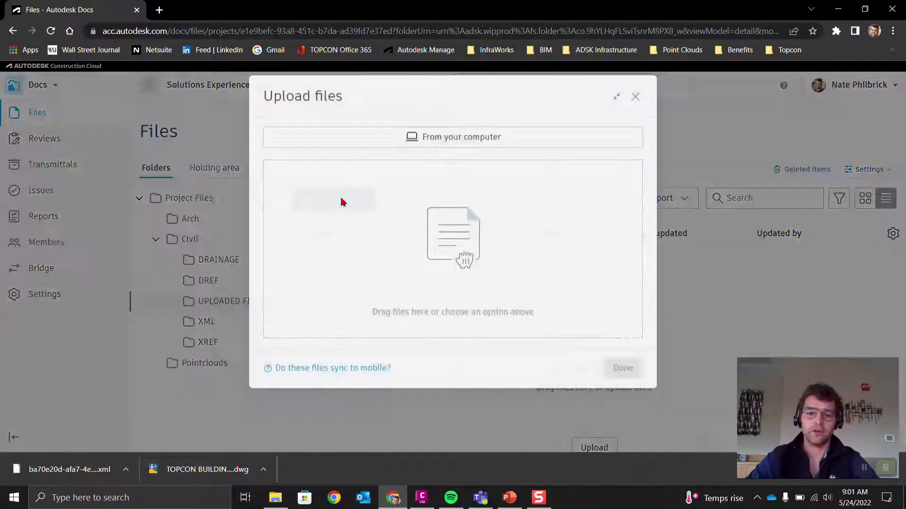
{"action": "left_click", "coordinate": [635, 122]}
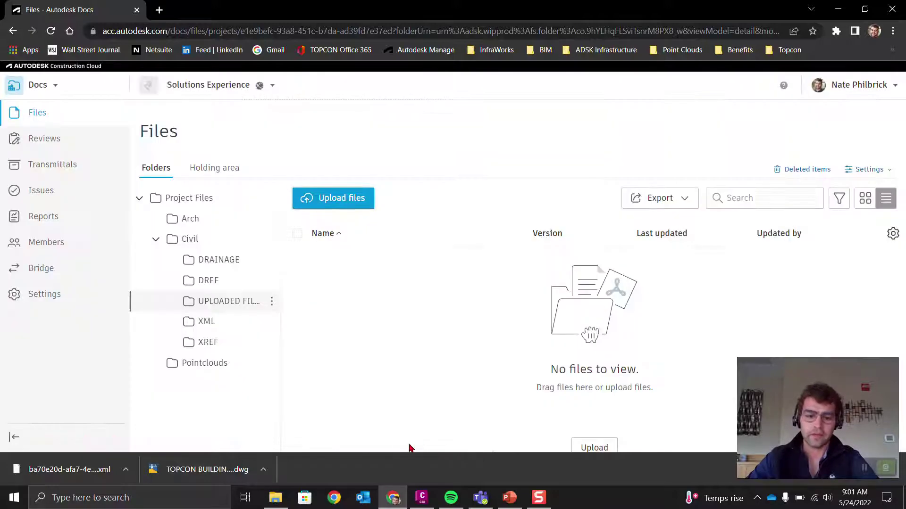
{"action": "left_click", "coordinate": [275, 498]}
{"action": "left_click_drag", "start_coordinate": [732, 5], "coordinate": [543, 38]}
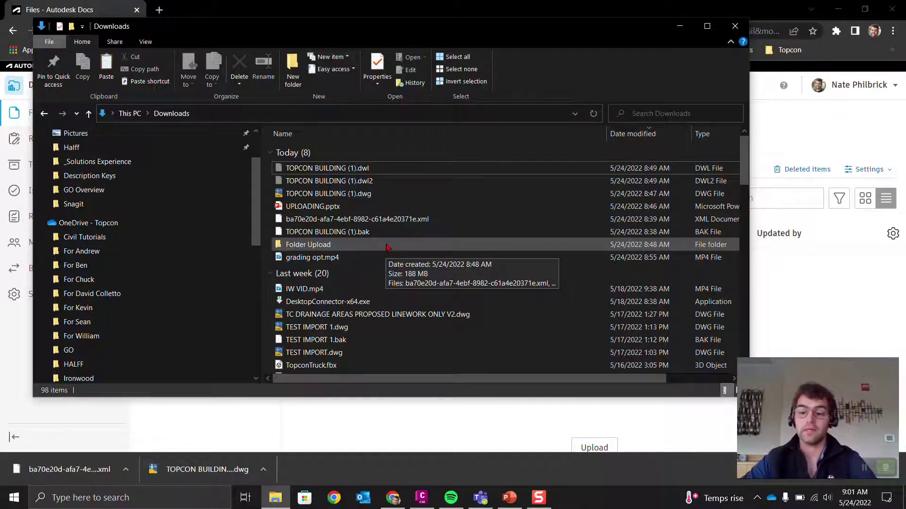
{"action": "left_click", "coordinate": [760, 303]}
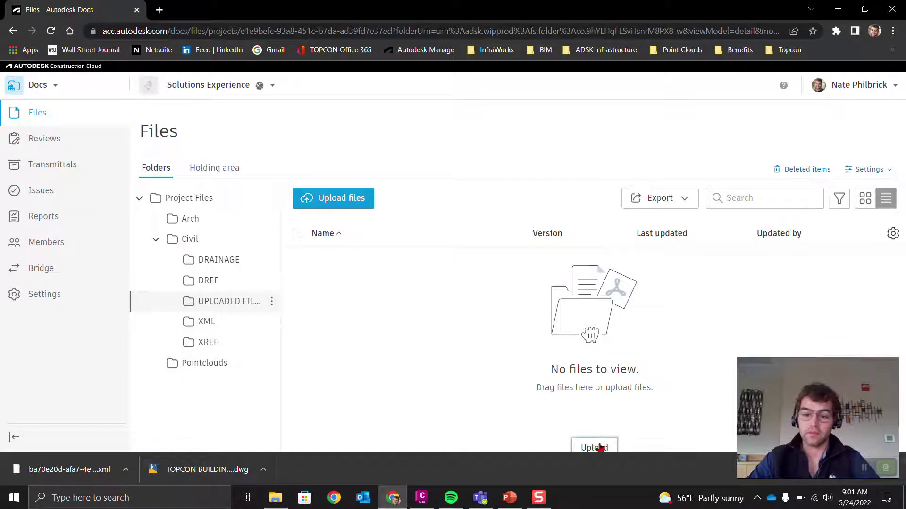
Step: Start an upload and browse the file picker to Downloads > Folder Upload
{"action": "left_click", "coordinate": [333, 198]}
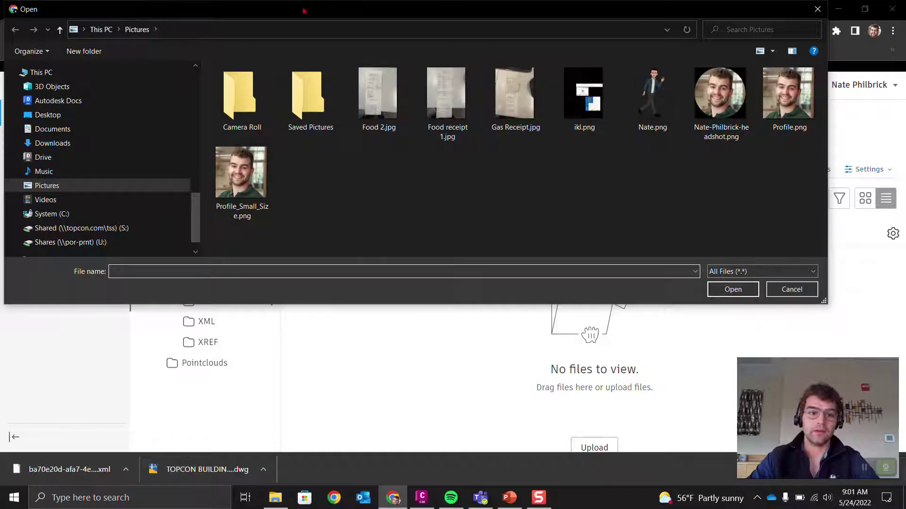
{"action": "scroll", "coordinate": [168, 160], "scroll_direction": "up", "scroll_amount": 3}
{"action": "scroll", "coordinate": [167, 161], "scroll_direction": "up", "scroll_amount": 5}
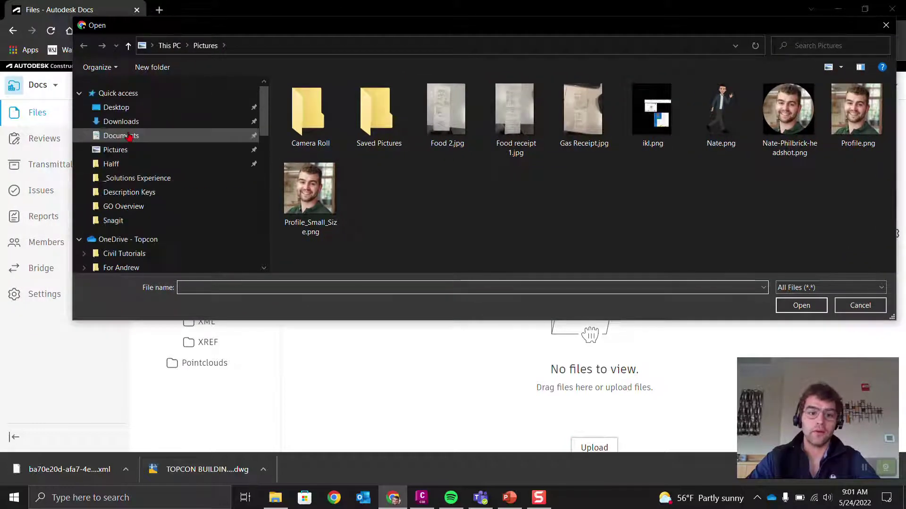
{"action": "scroll", "coordinate": [126, 132], "scroll_direction": "down", "scroll_amount": 8}
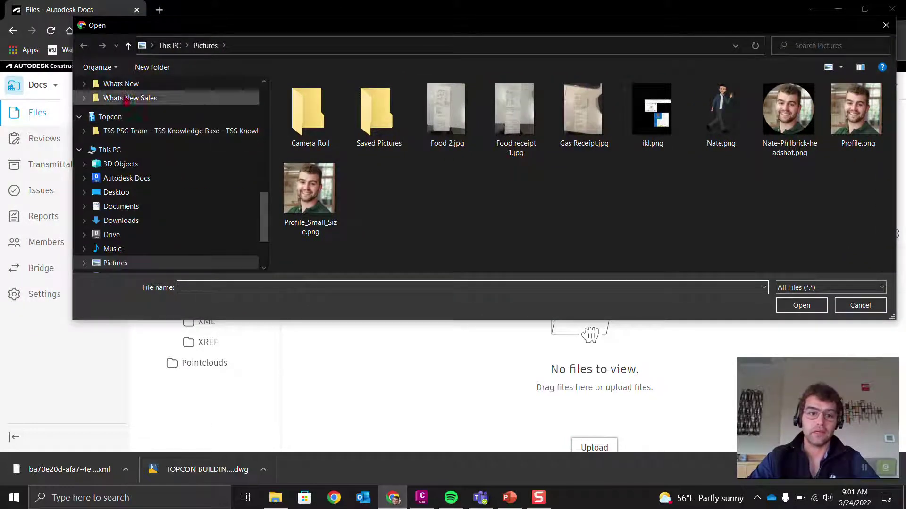
{"action": "scroll", "coordinate": [142, 165], "scroll_direction": "up", "scroll_amount": 6}
{"action": "scroll", "coordinate": [146, 192], "scroll_direction": "up", "scroll_amount": 2}
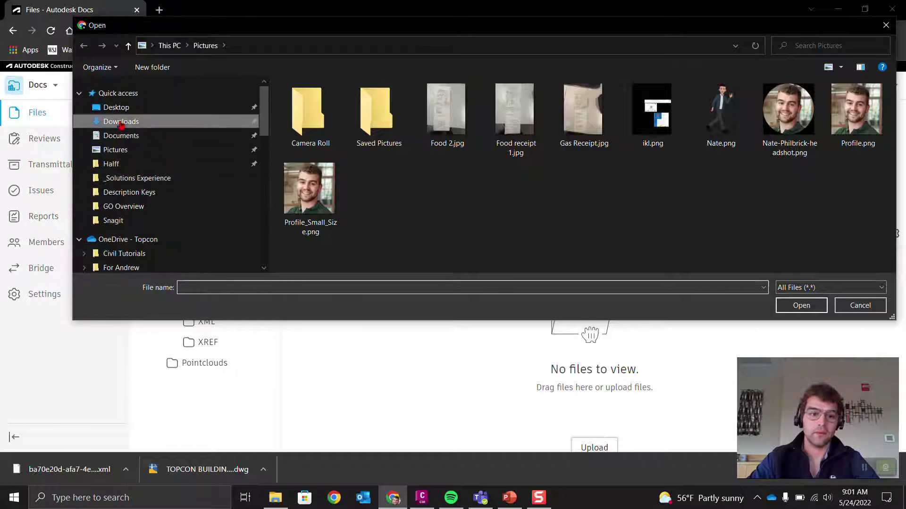
{"action": "left_click", "coordinate": [121, 121]}
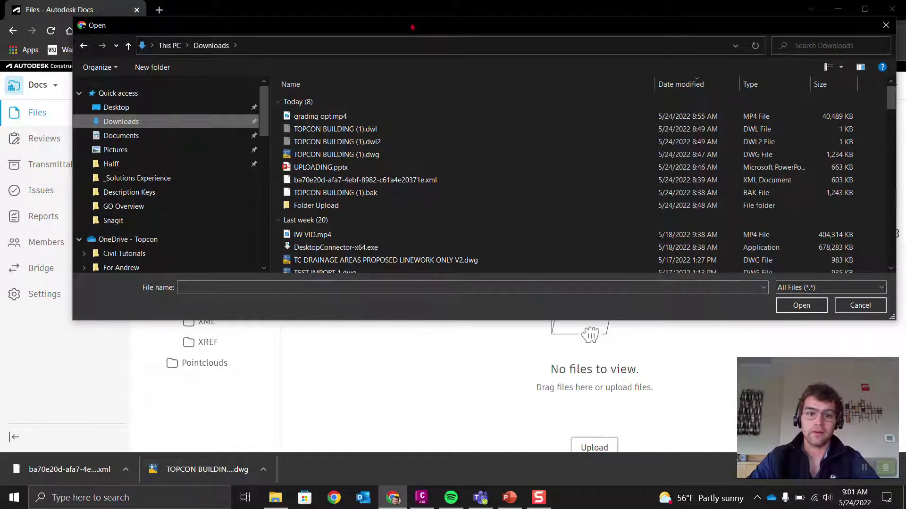
{"action": "left_click_drag", "start_coordinate": [413, 27], "coordinate": [370, 27]}
{"action": "left_click_drag", "start_coordinate": [852, 191], "coordinate": [653, 191]}
{"action": "double_click", "coordinate": [378, 208]}
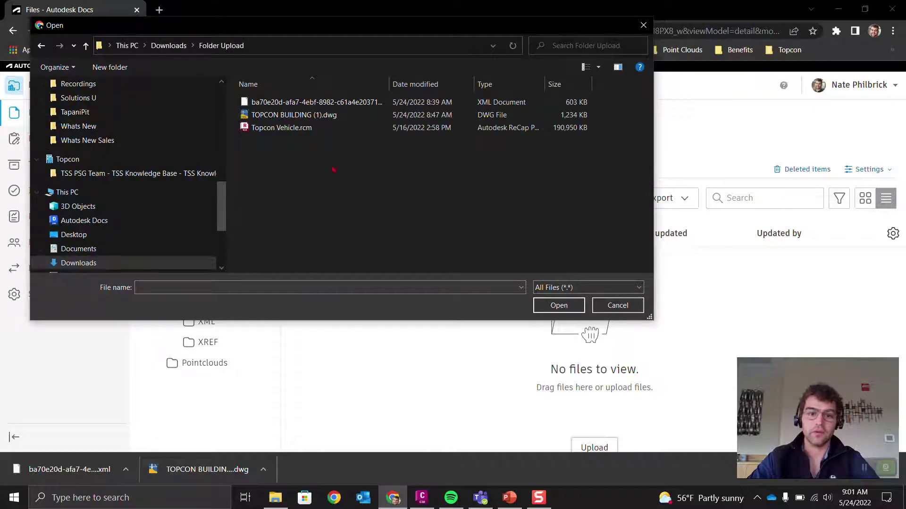
Step: Upload TOPCON BUILDING (1).dwg and reload the page to show it as V1
{"action": "left_click", "coordinate": [289, 115]}
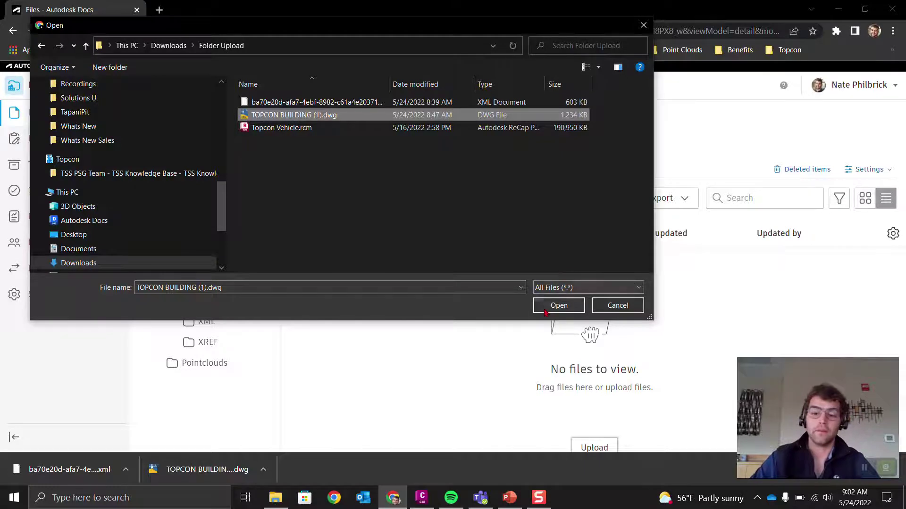
{"action": "left_click", "coordinate": [558, 305]}
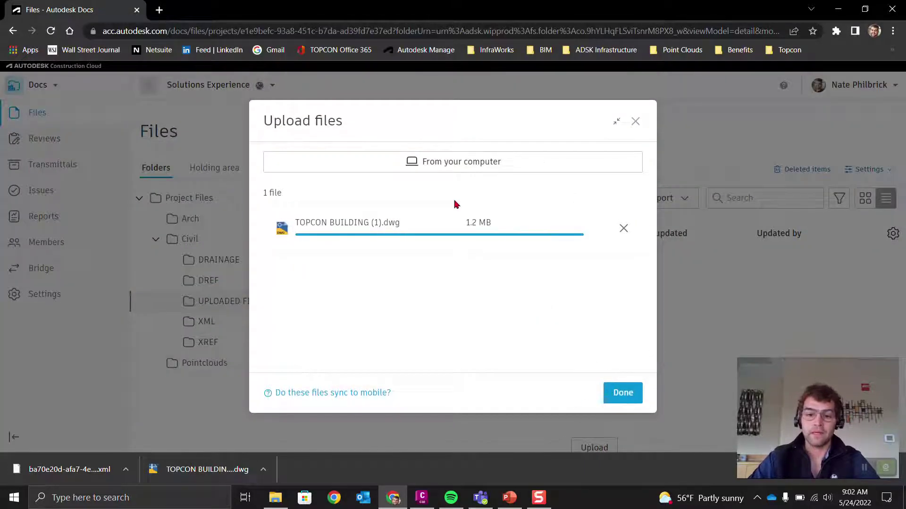
{"action": "left_click", "coordinate": [621, 392]}
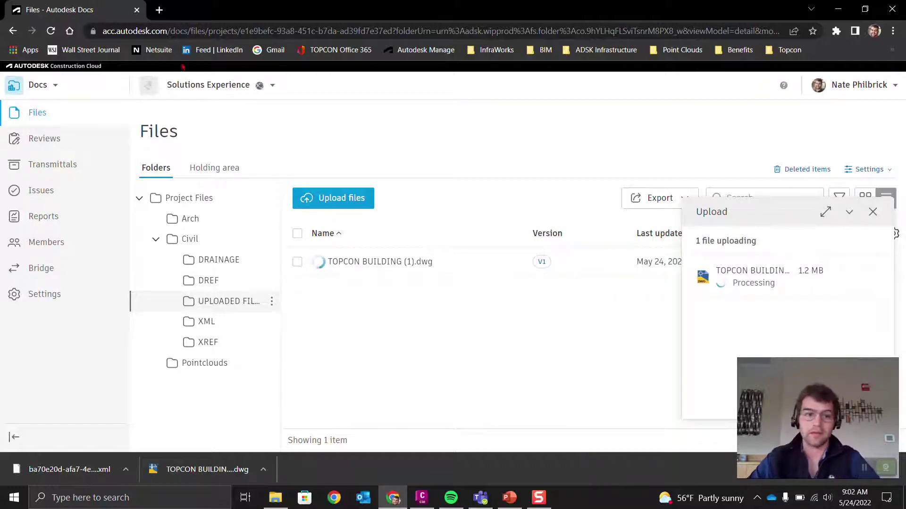
{"action": "left_click", "coordinate": [50, 31]}
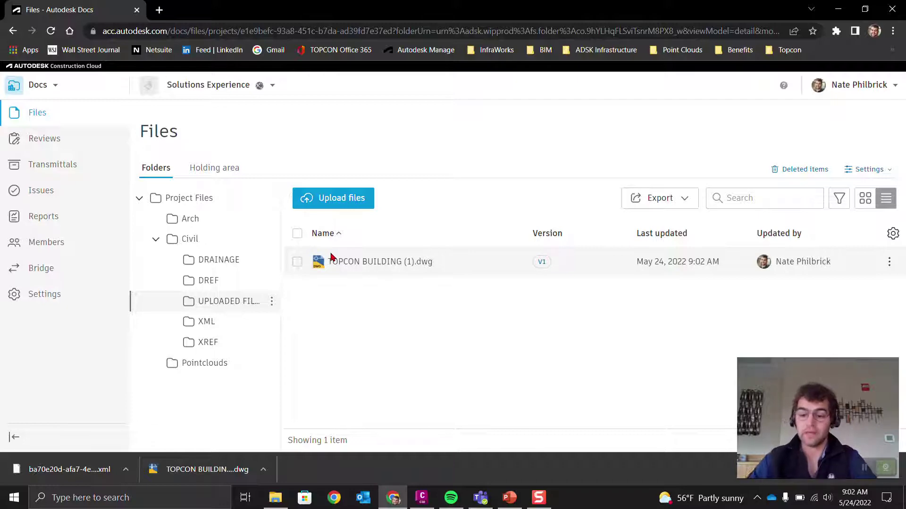
{"action": "left_click", "coordinate": [284, 503]}
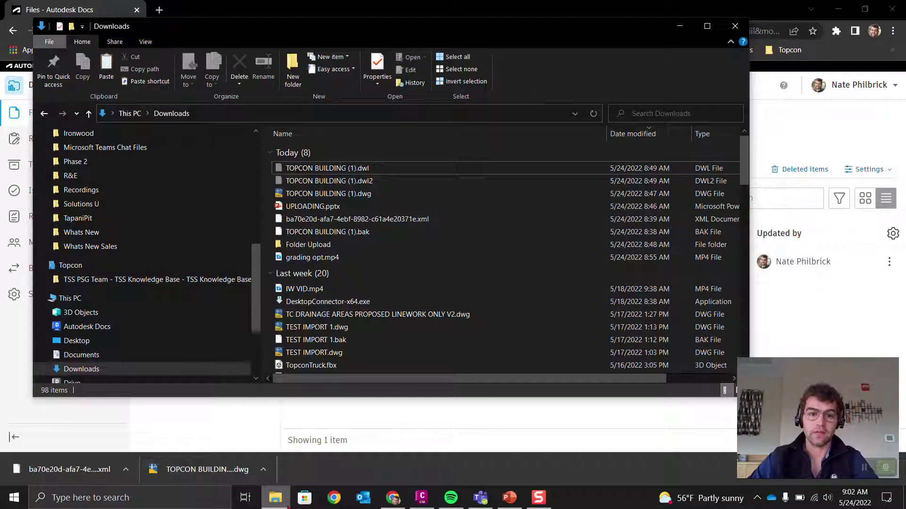
Step: Open a second File Explorer window and go into the Autodesk Docs drive
{"action": "scroll", "coordinate": [118, 220], "scroll_direction": "up", "scroll_amount": 6}
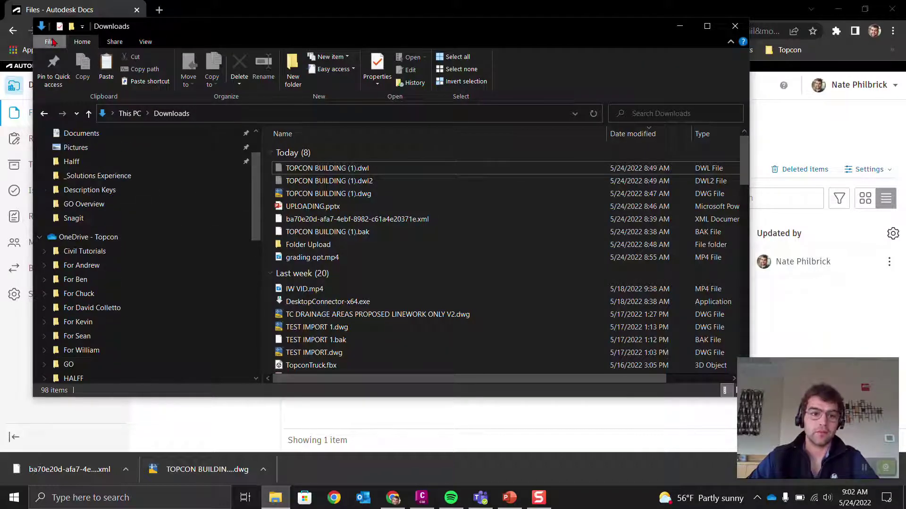
{"action": "left_click", "coordinate": [53, 42]}
{"action": "left_click", "coordinate": [90, 66]}
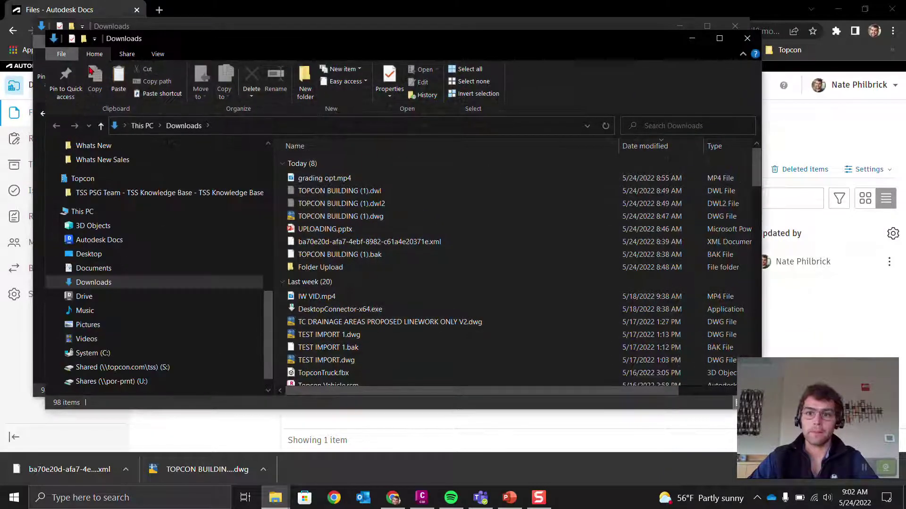
{"action": "scroll", "coordinate": [101, 189], "scroll_direction": "up", "scroll_amount": 3}
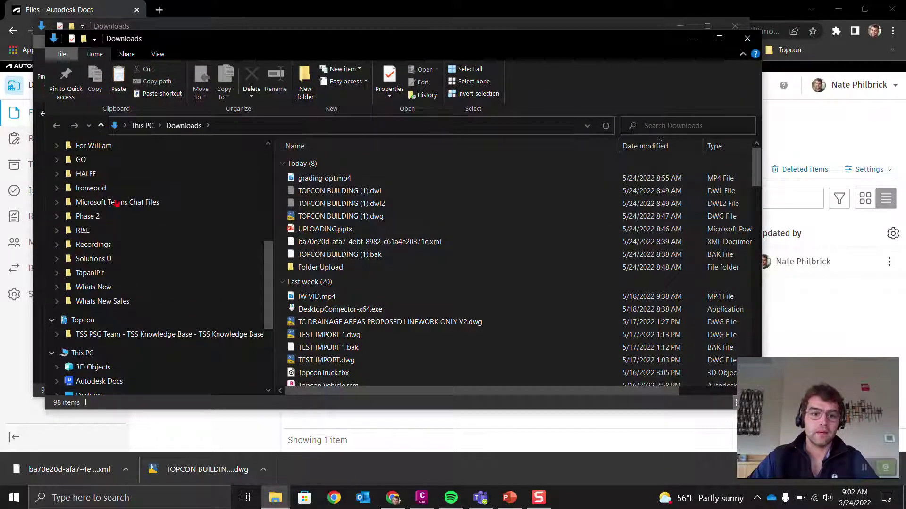
{"action": "left_click", "coordinate": [144, 133]}
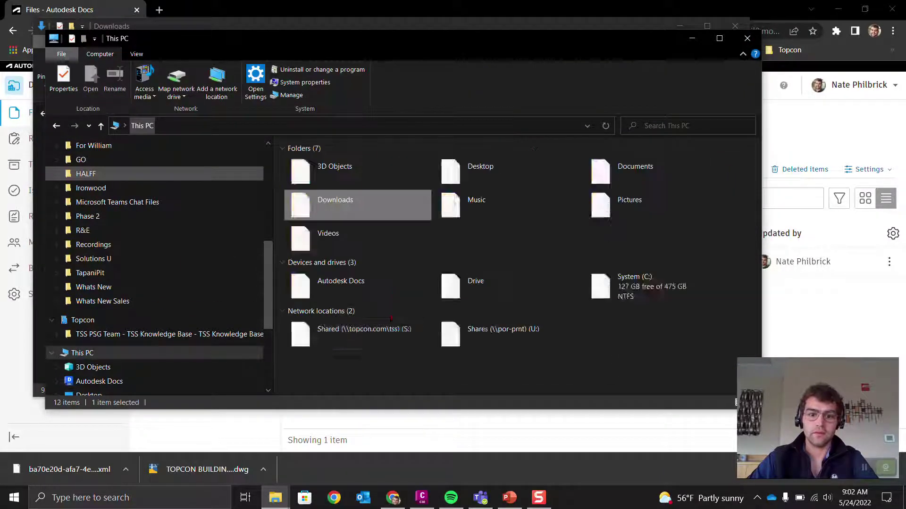
{"action": "double_click", "coordinate": [355, 286]}
Step: Navigate Topcon Solutions Inc > Solutions Experience > Project Files > Civil > UPLOADED FILES
{"action": "left_click", "coordinate": [325, 128]}
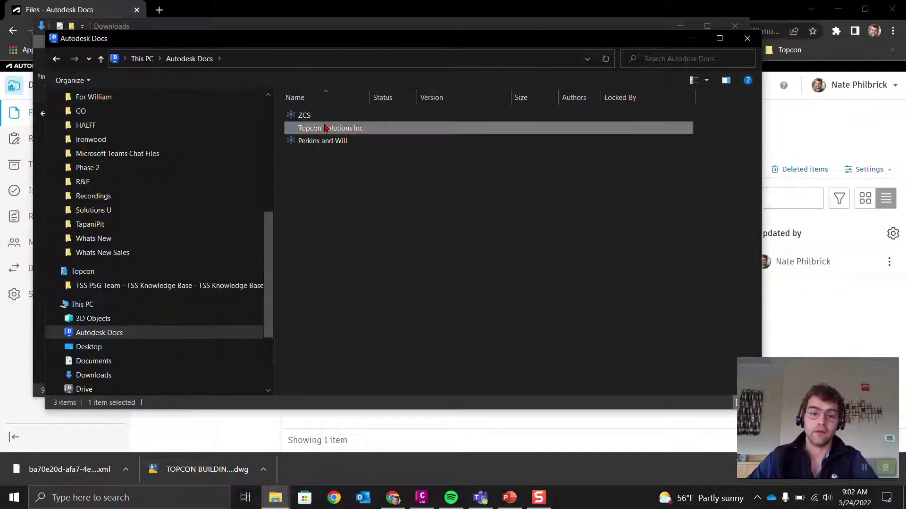
{"action": "double_click", "coordinate": [325, 128]}
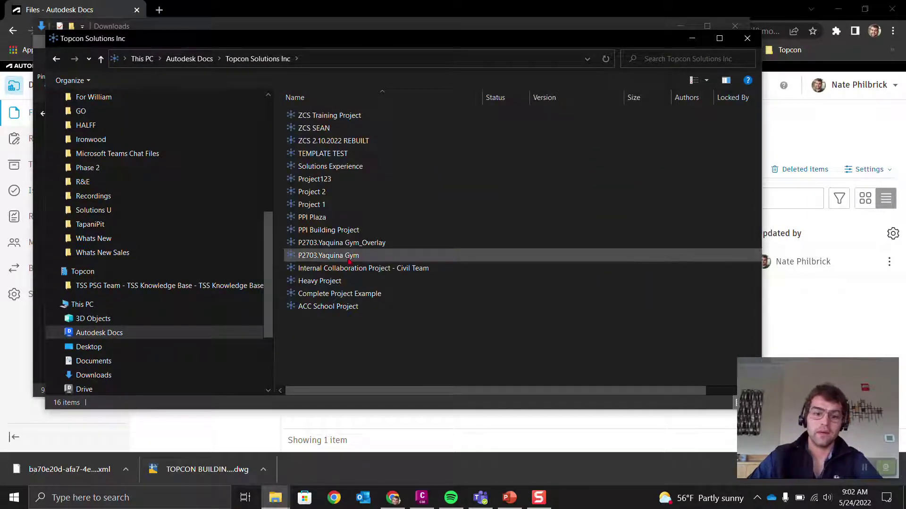
{"action": "double_click", "coordinate": [333, 167]}
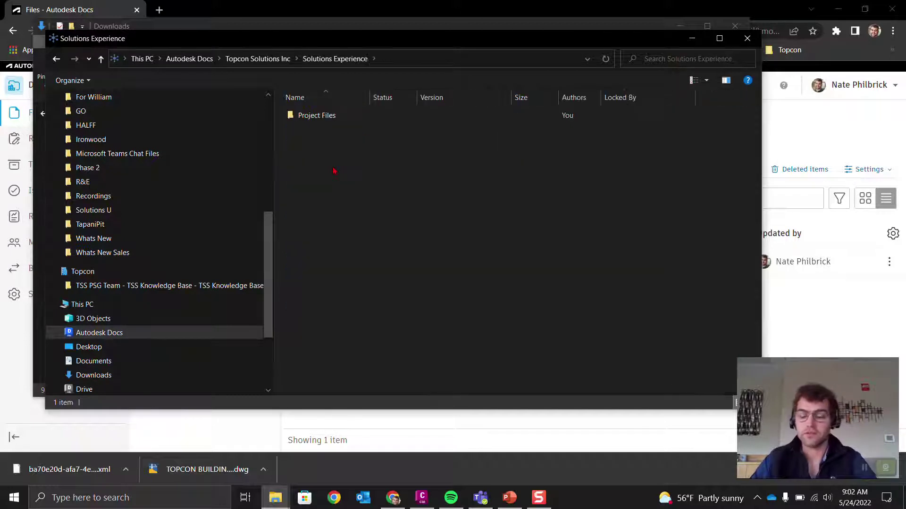
{"action": "double_click", "coordinate": [324, 118]}
{"action": "double_click", "coordinate": [321, 133]}
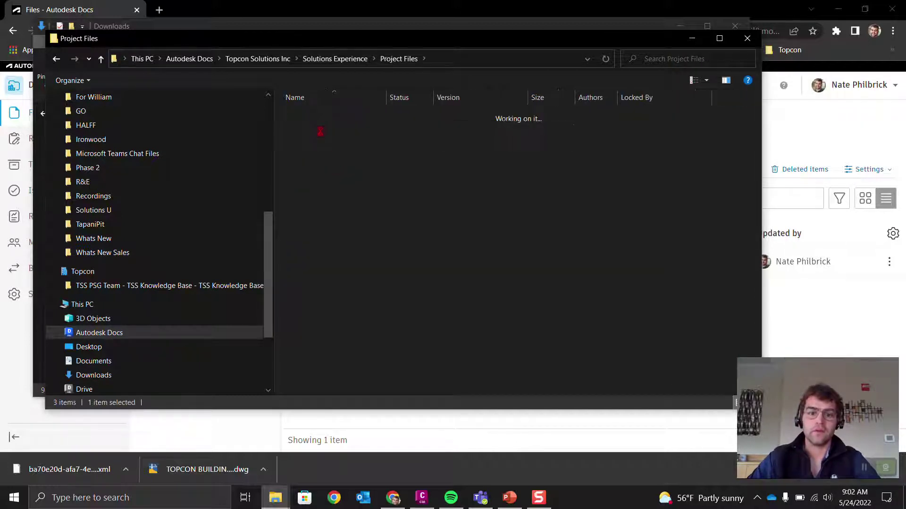
{"action": "left_click", "coordinate": [319, 140]}
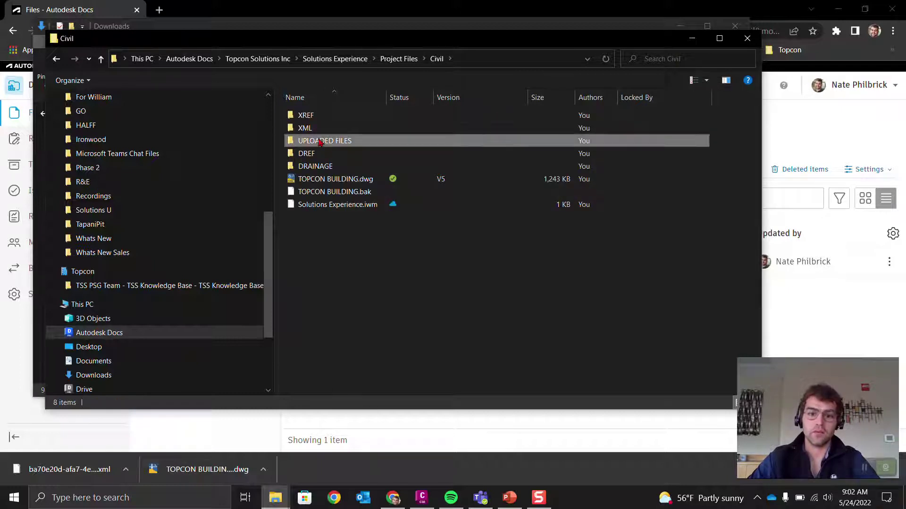
{"action": "double_click", "coordinate": [319, 140]}
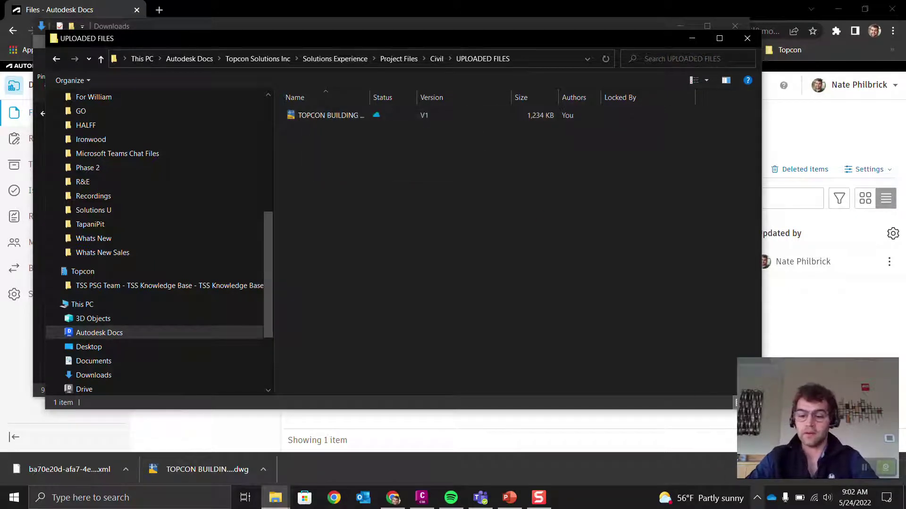
{"action": "left_click", "coordinate": [757, 497]}
{"action": "left_click_drag", "start_coordinate": [782, 413], "coordinate": [52, 413]}
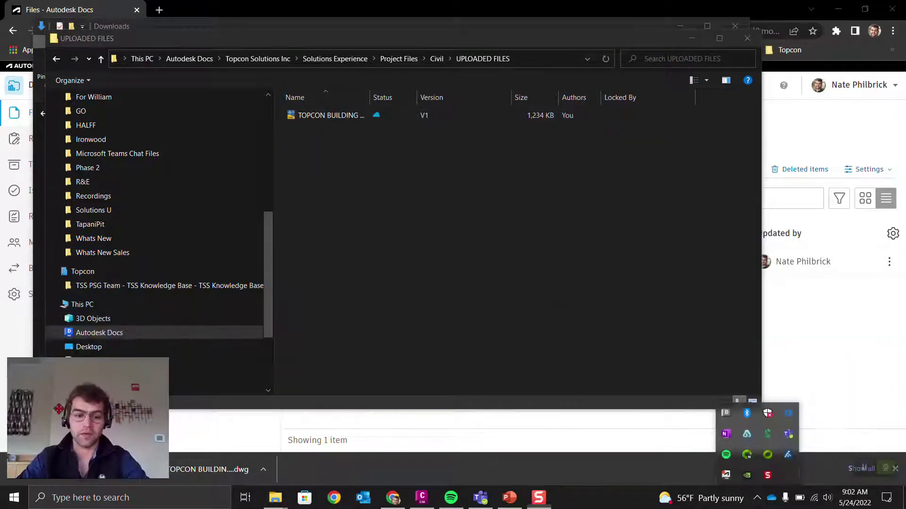
Step: Check the Desktop Connector tray menu's Help, then return to Autodesk Docs showing TOPCON BUILDING (1).dwg V1
{"action": "right_click", "coordinate": [725, 413]}
{"action": "mouse_move", "coordinate": [680, 408]}
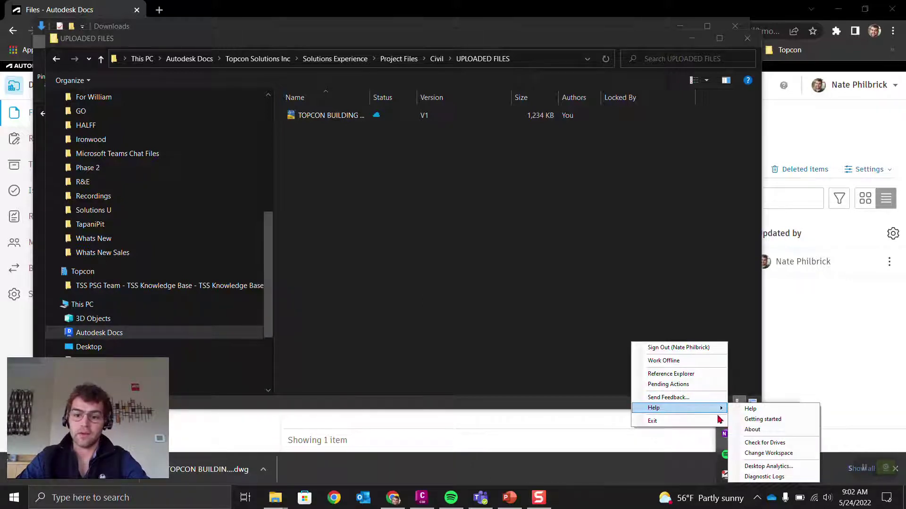
{"action": "left_click", "coordinate": [774, 443]}
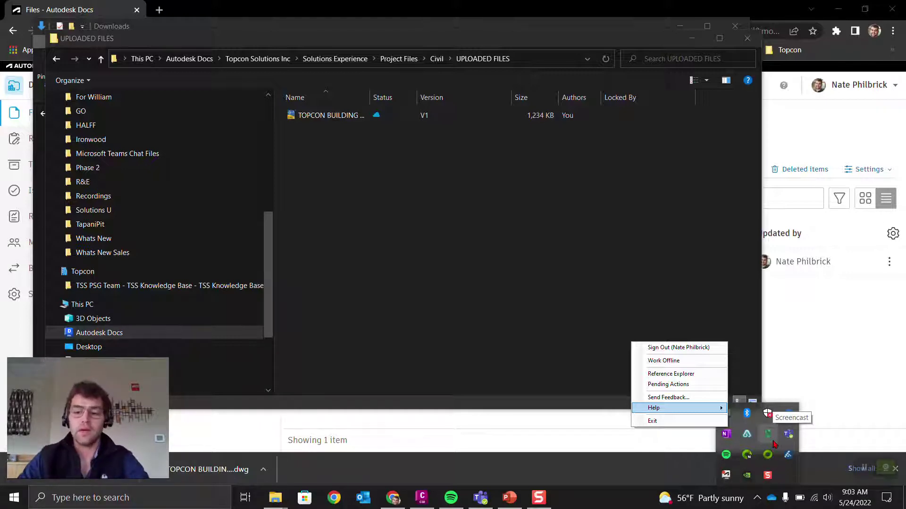
{"action": "left_click", "coordinate": [864, 357]}
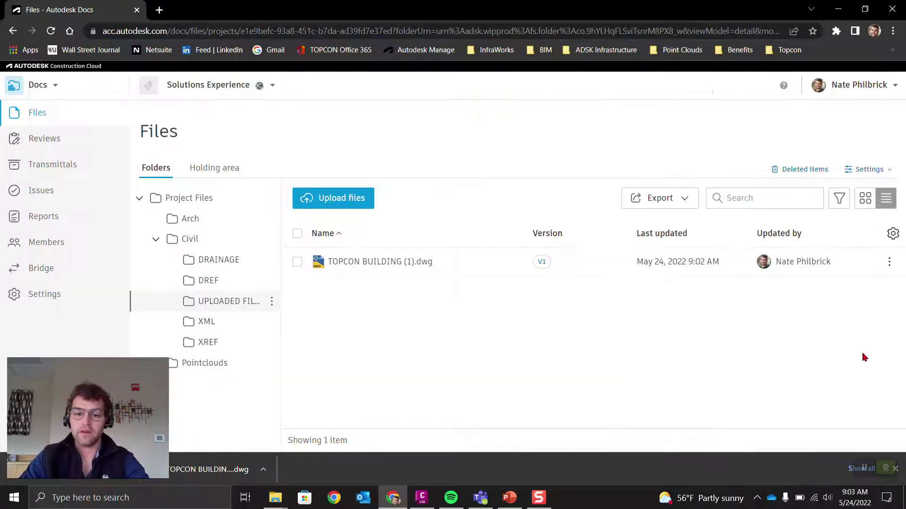
{"action": "left_click", "coordinate": [319, 198]}
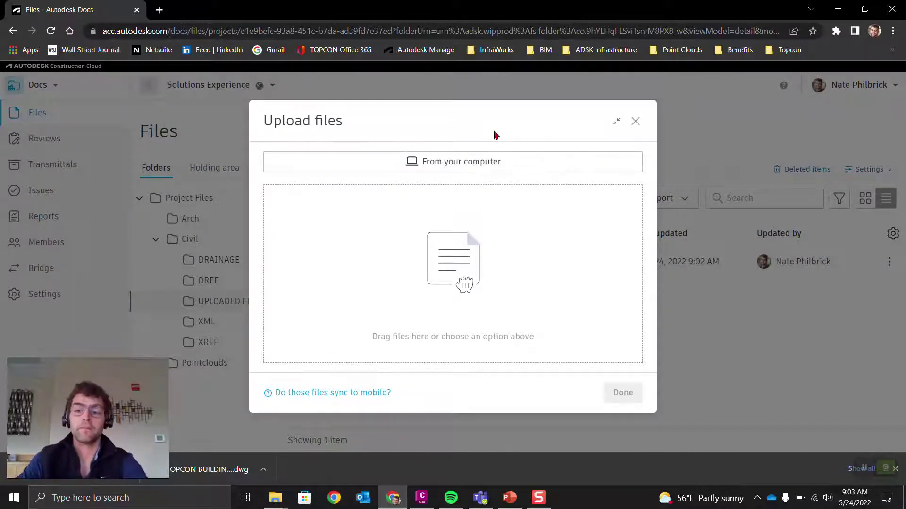
{"action": "left_click", "coordinate": [635, 121]}
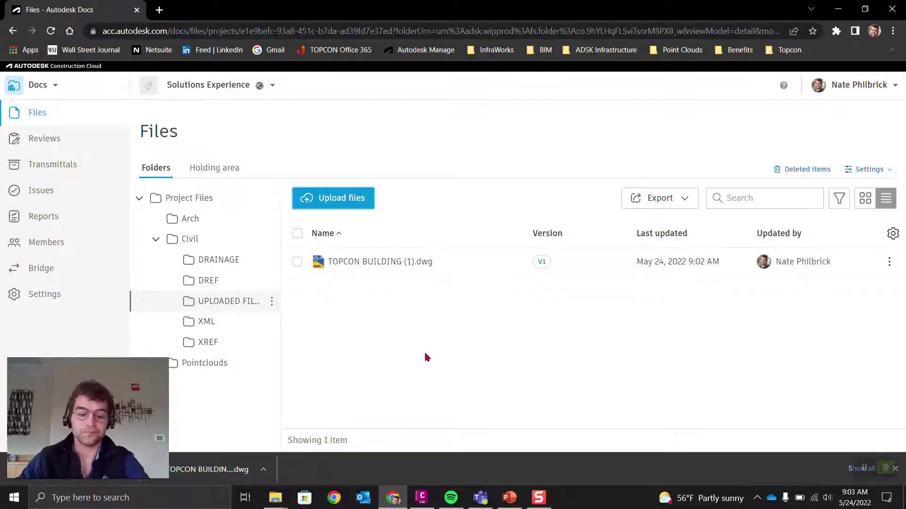
{"action": "mouse_move", "coordinate": [275, 498]}
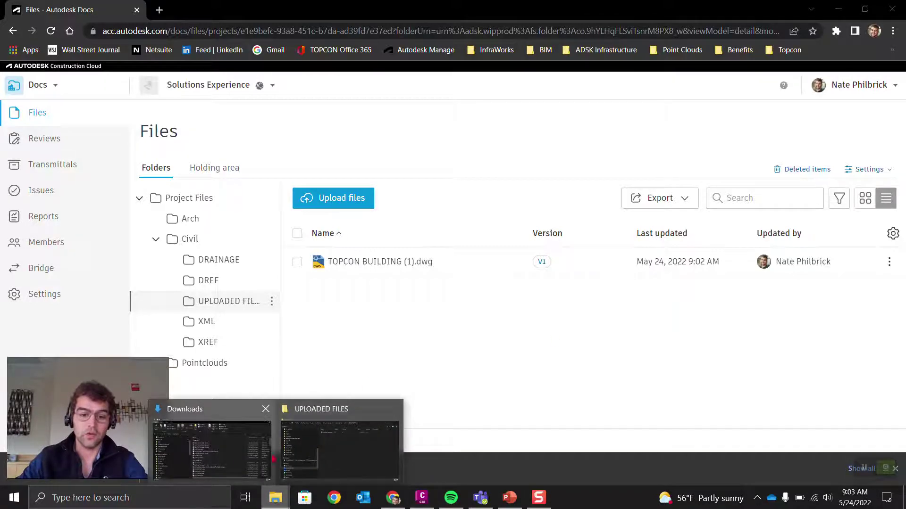
{"action": "left_click", "coordinate": [264, 453]}
Step: Snap Downloads to the left half and UPLOADED FILES to the right half
{"action": "left_click_drag", "start_coordinate": [333, 19], "coordinate": [1, 95]}
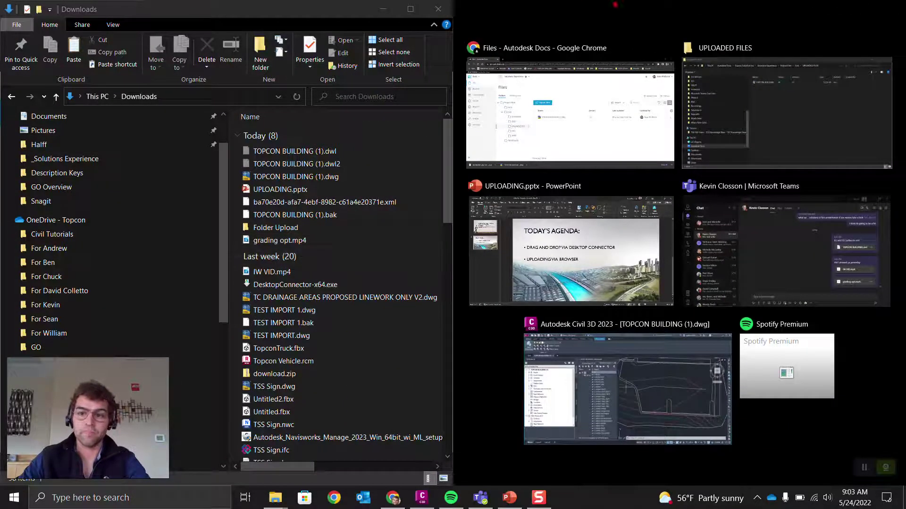
{"action": "left_click", "coordinate": [765, 113]}
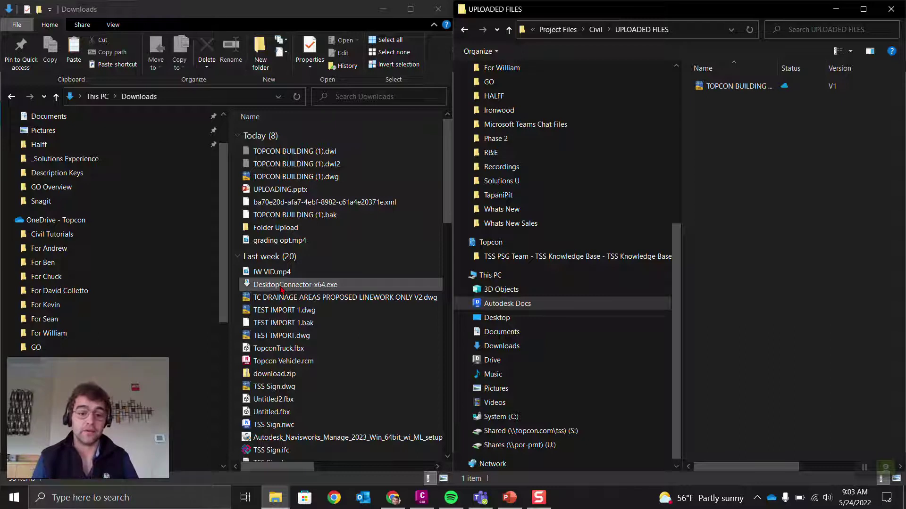
{"action": "left_click", "coordinate": [783, 188]}
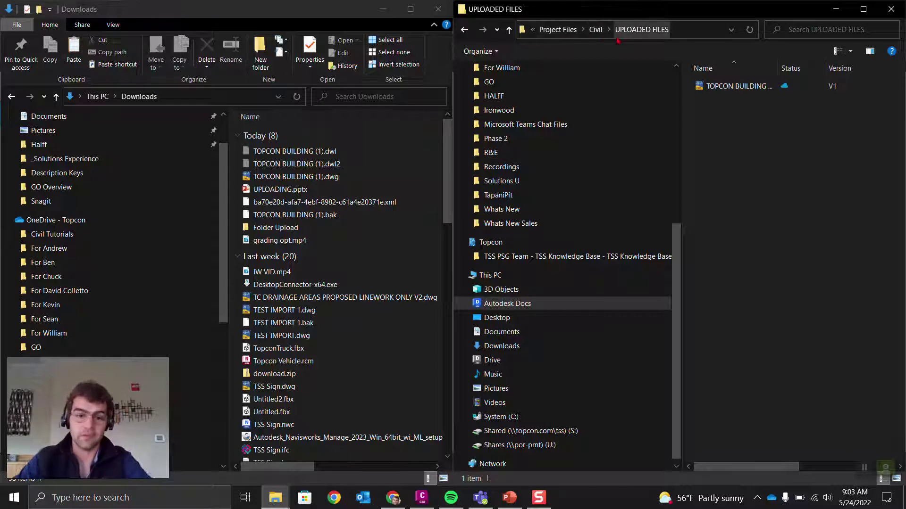
{"action": "scroll", "coordinate": [542, 223], "scroll_direction": "up", "scroll_amount": 1}
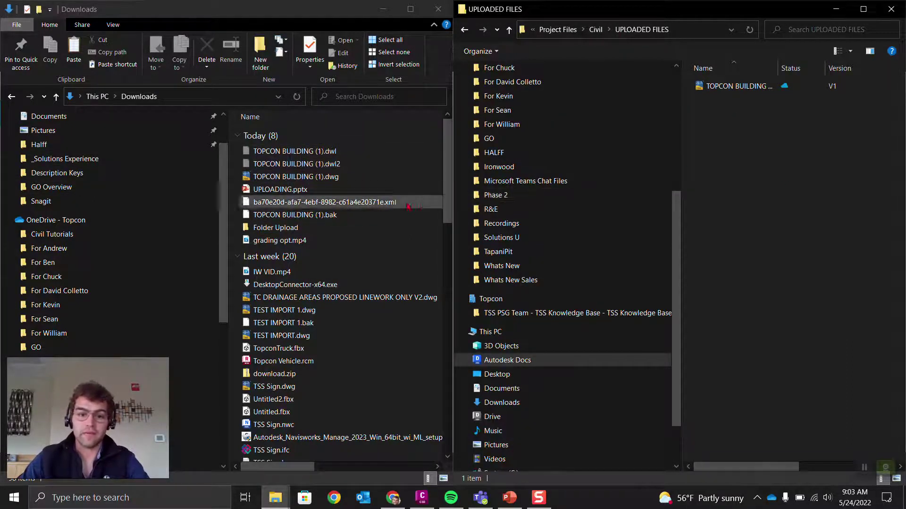
Step: Look inside Folder Upload, then drag TEST IMPORT.dwg from Downloads into UPLOADED FILES
{"action": "double_click", "coordinate": [277, 228]}
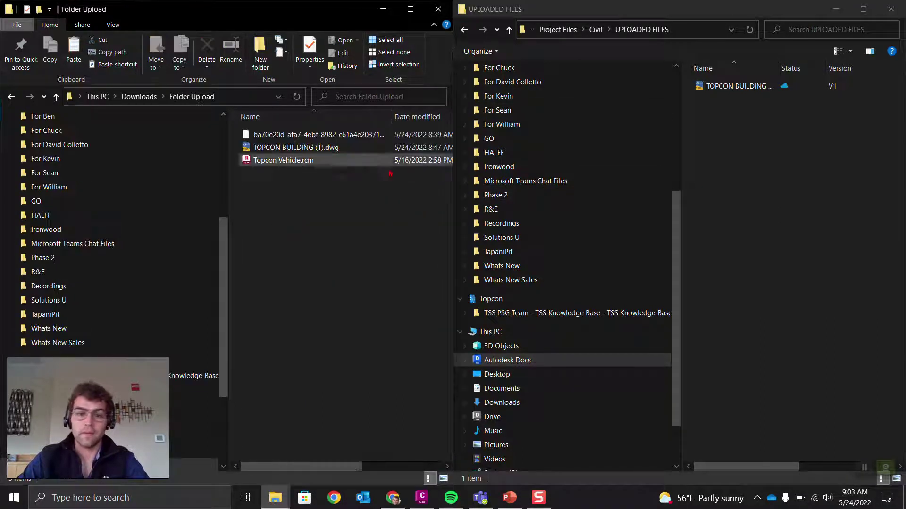
{"action": "left_click", "coordinate": [335, 150]}
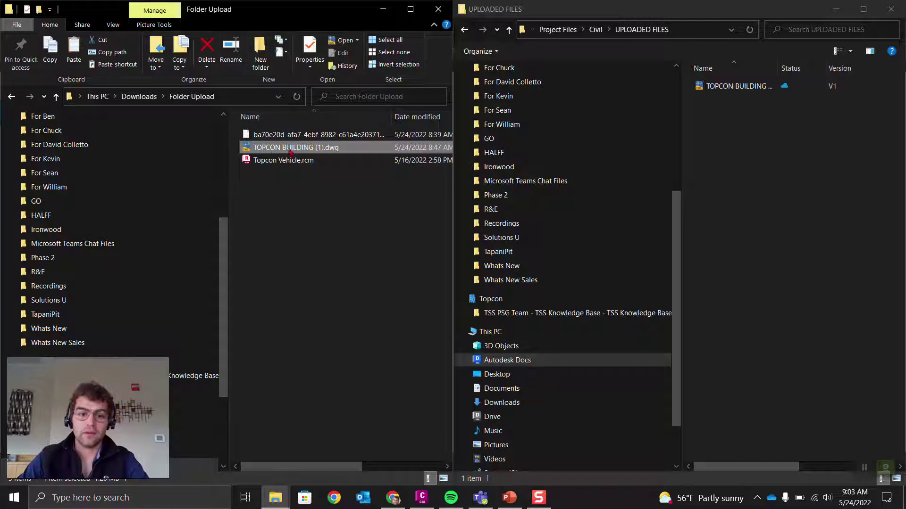
{"action": "left_click", "coordinate": [139, 96]}
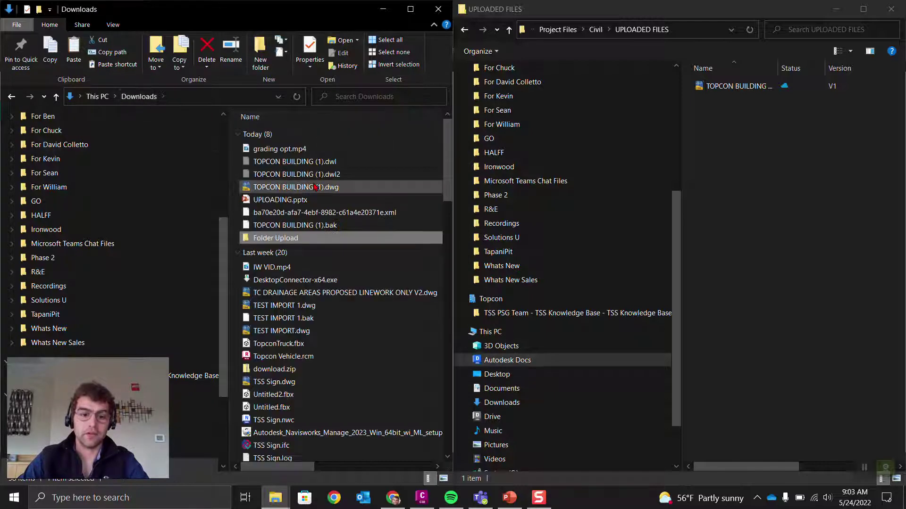
{"action": "left_click", "coordinate": [279, 331]}
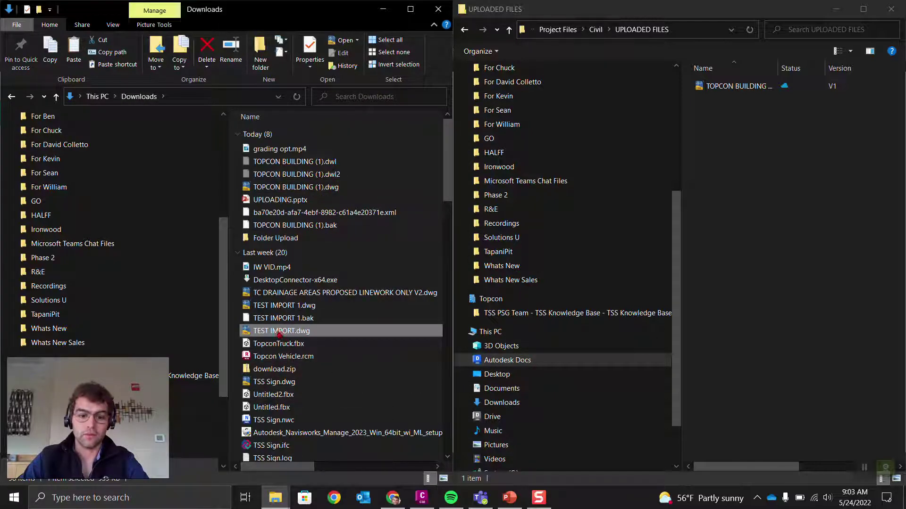
{"action": "left_click_drag", "start_coordinate": [279, 331], "coordinate": [820, 185]}
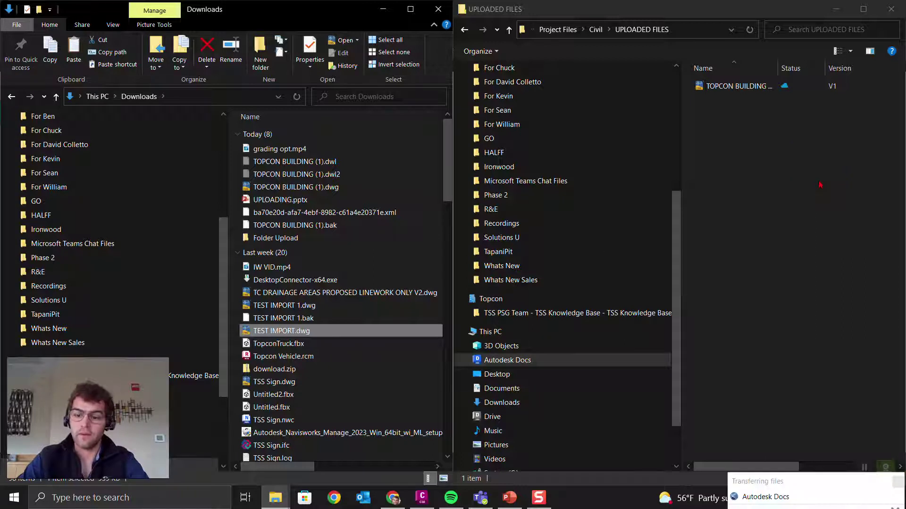
Step: Monitor the TEST IMPORT.dwg upload through the transfer notification and Desktop Connector's Pending Actions
{"action": "left_click", "coordinate": [779, 497]}
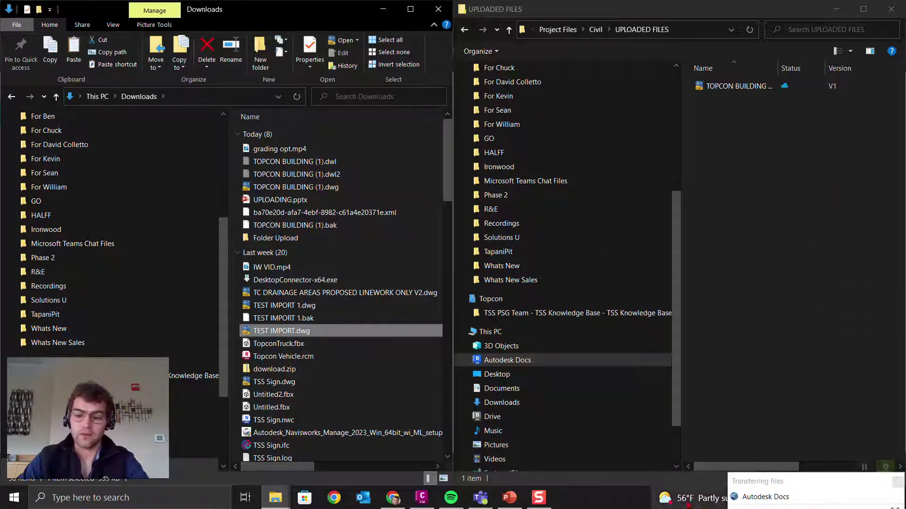
{"action": "left_click", "coordinate": [828, 479]}
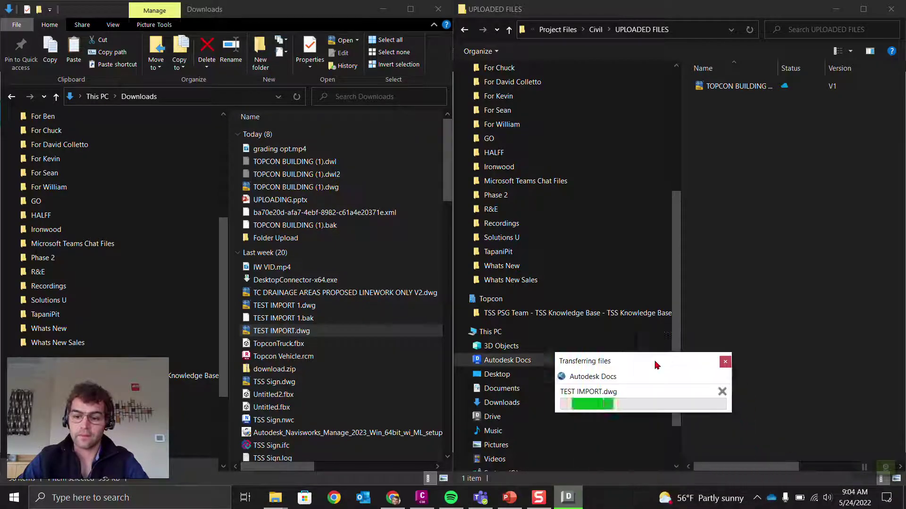
{"action": "left_click", "coordinate": [757, 498]}
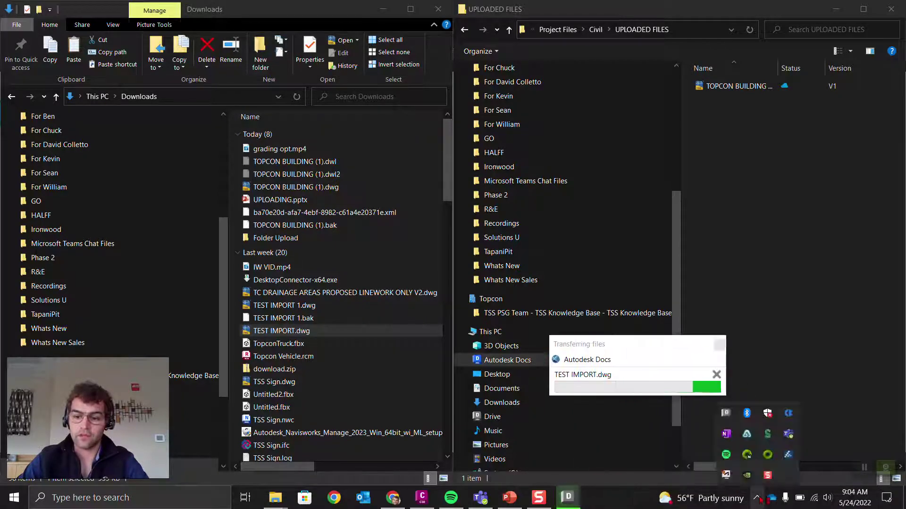
{"action": "right_click", "coordinate": [725, 413]}
{"action": "left_click", "coordinate": [667, 374]}
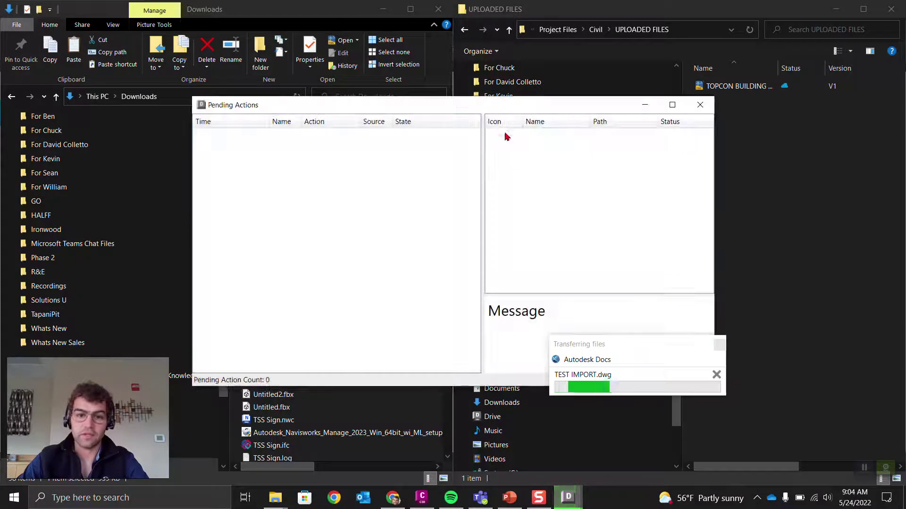
{"action": "left_click_drag", "start_coordinate": [470, 107], "coordinate": [355, 32]}
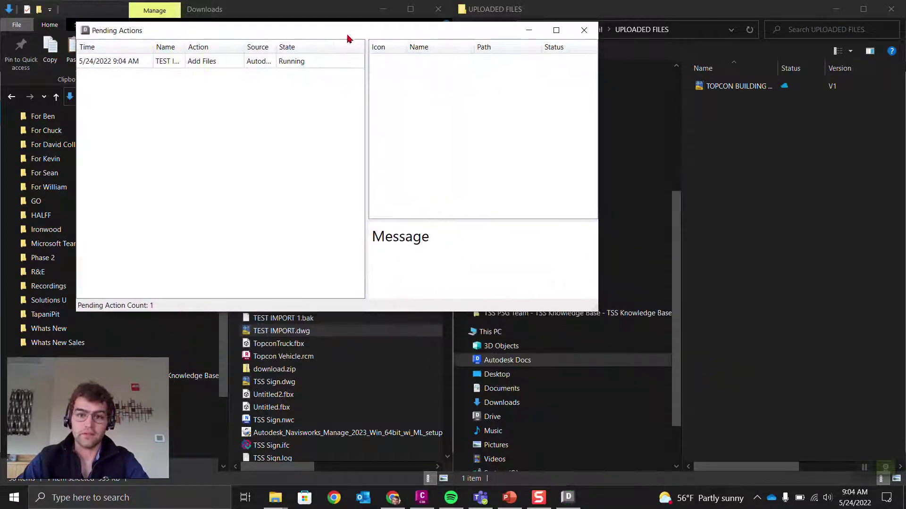
{"action": "left_click", "coordinate": [147, 63]}
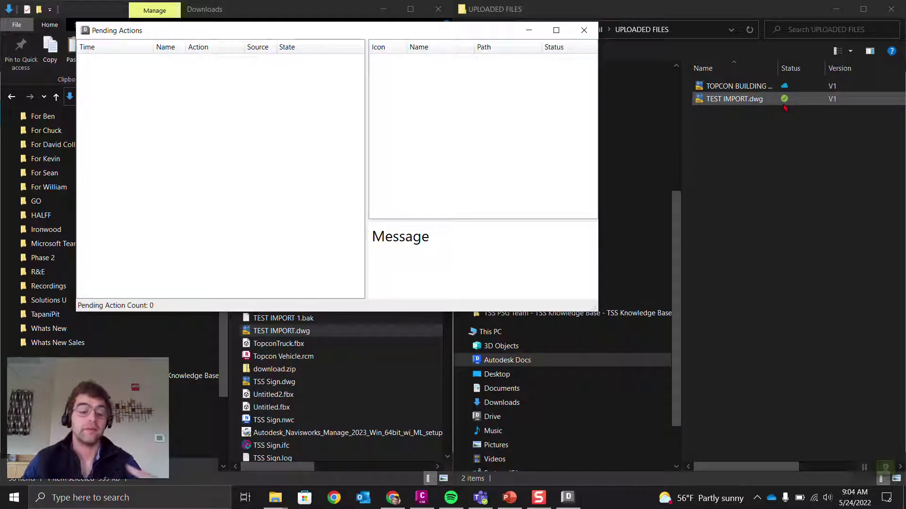
{"action": "left_click", "coordinate": [393, 497]}
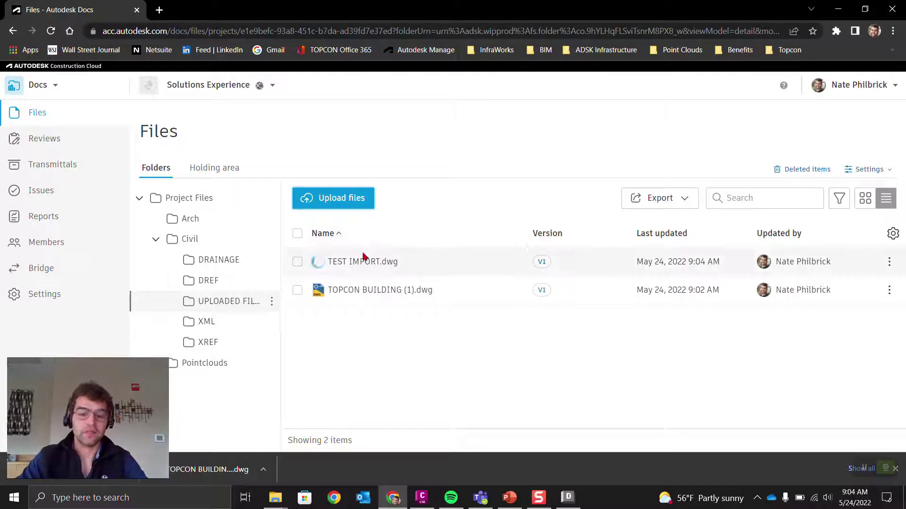
Step: Open TEST IMPORT.dwg in Docs, then minimize the browser and Pending Actions to reveal Explorer
{"action": "left_click", "coordinate": [362, 272]}
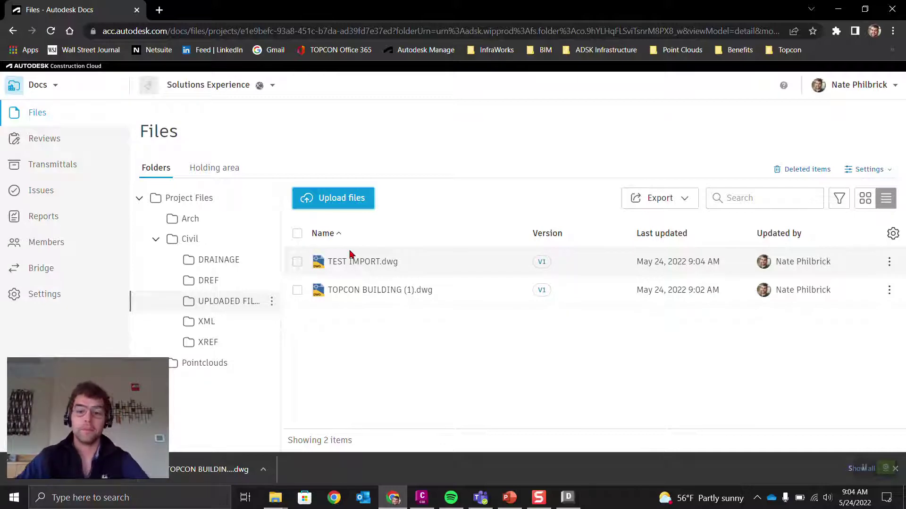
{"action": "left_click", "coordinate": [839, 8]}
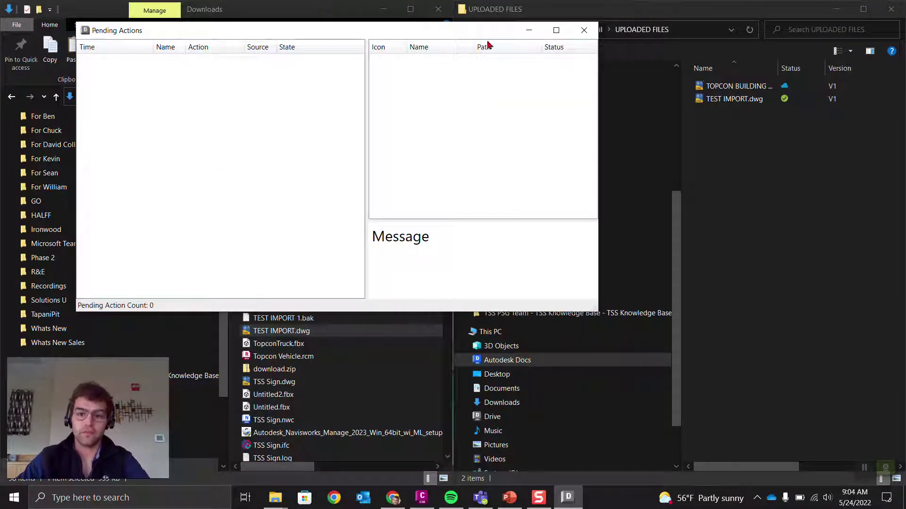
{"action": "left_click", "coordinate": [528, 30]}
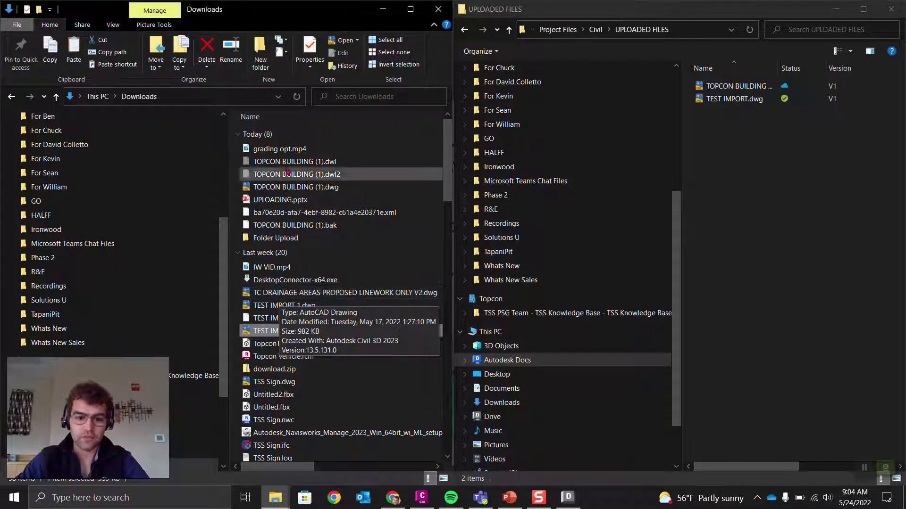
Step: Copy Folder Upload and the xml into synced UPLOADED FILES, then widen the Name column
{"action": "left_click", "coordinate": [268, 240]}
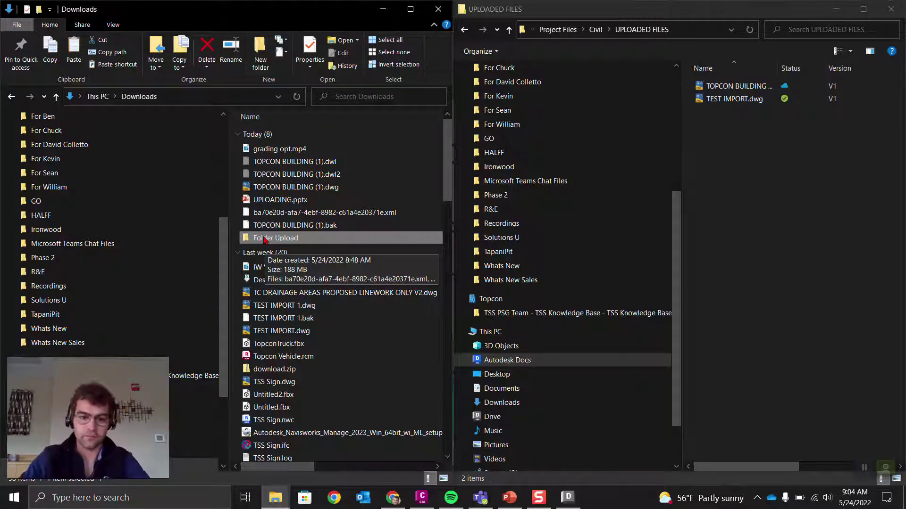
{"action": "left_click", "coordinate": [264, 240]}
{"action": "left_click_drag", "start_coordinate": [264, 240], "coordinate": [328, 240]}
{"action": "key", "text": "Escape"}
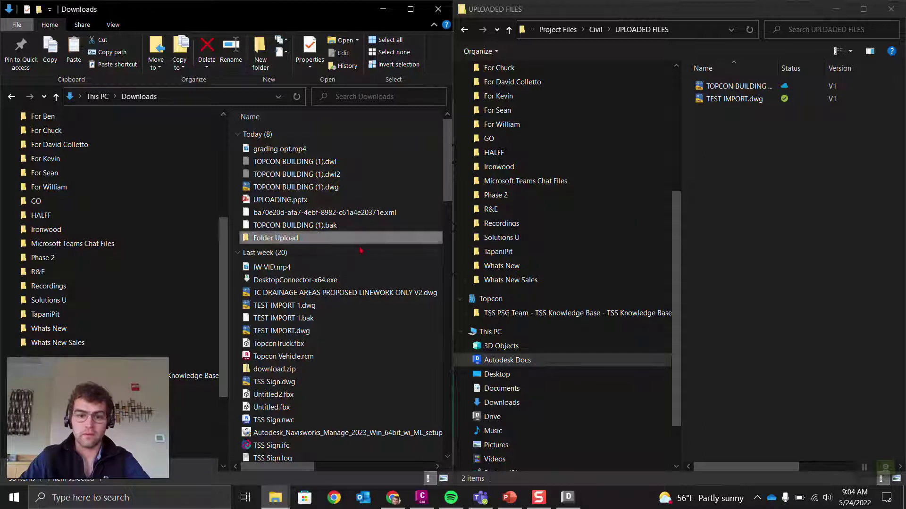
{"action": "left_click_drag", "start_coordinate": [308, 239], "coordinate": [861, 233]}
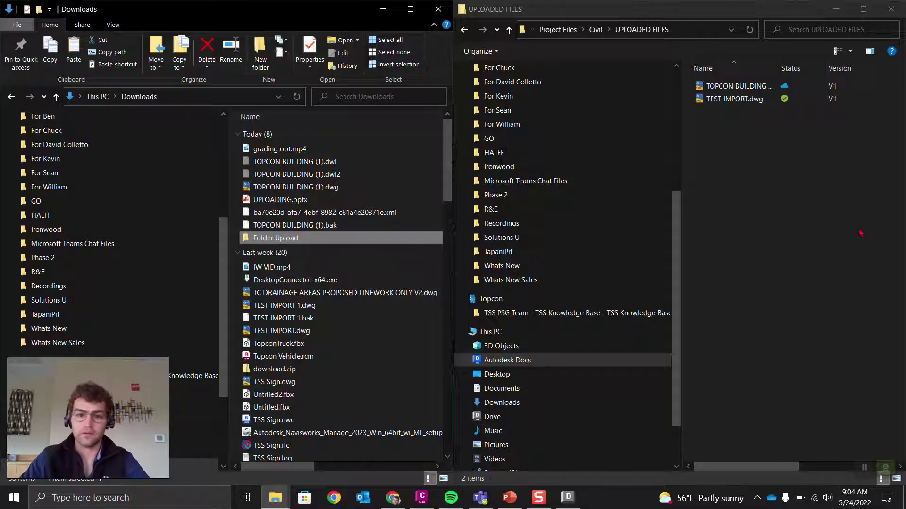
{"action": "left_click", "coordinate": [757, 498]}
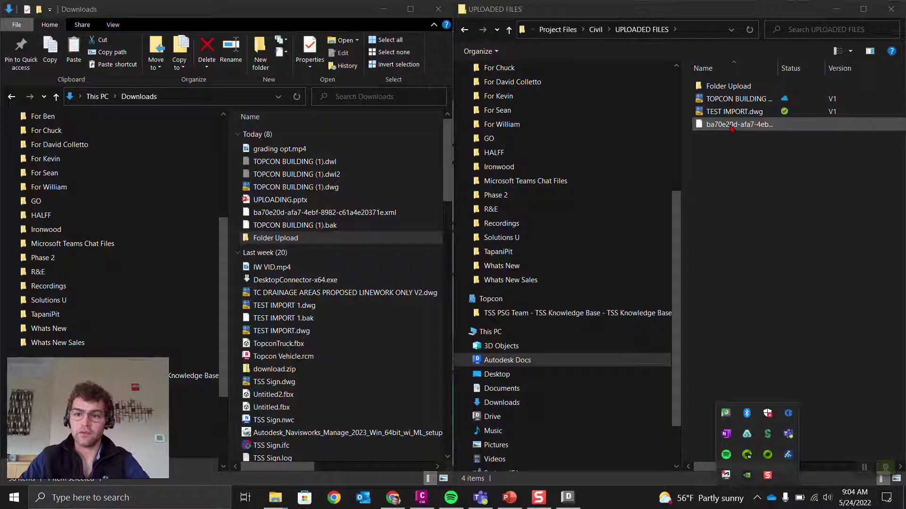
{"action": "left_click_drag", "start_coordinate": [778, 68], "coordinate": [874, 66]}
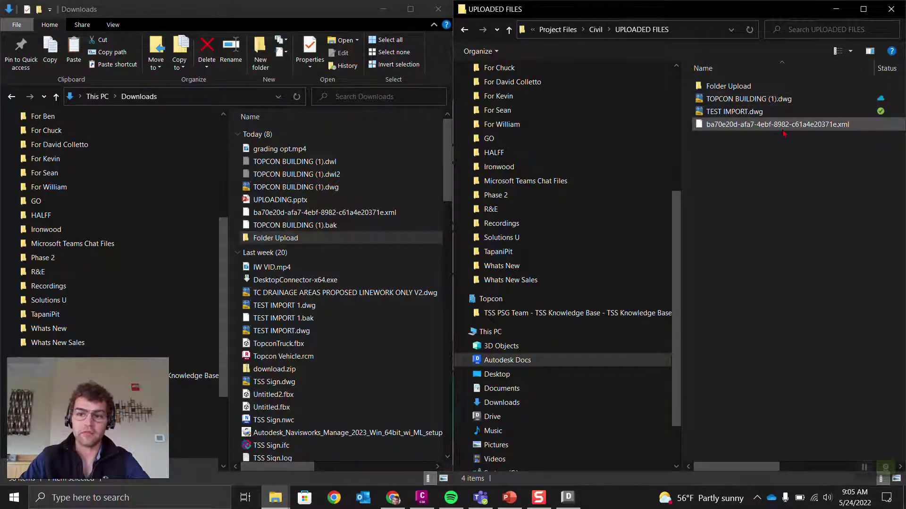
{"action": "left_click", "coordinate": [303, 241]}
Step: Open Folder Upload and review its files, including Topcon Vehicle.rcm and the xml
{"action": "double_click", "coordinate": [303, 241]}
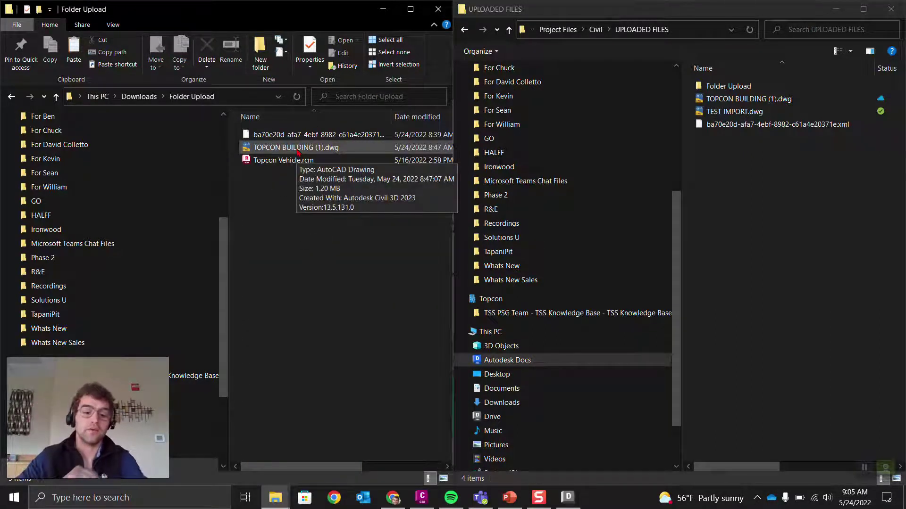
{"action": "left_click", "coordinate": [285, 161]}
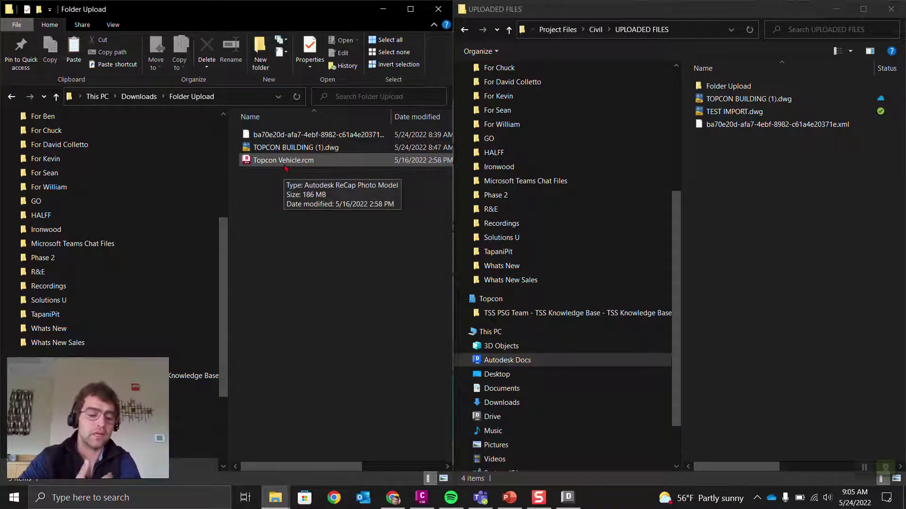
{"action": "left_click", "coordinate": [293, 136]}
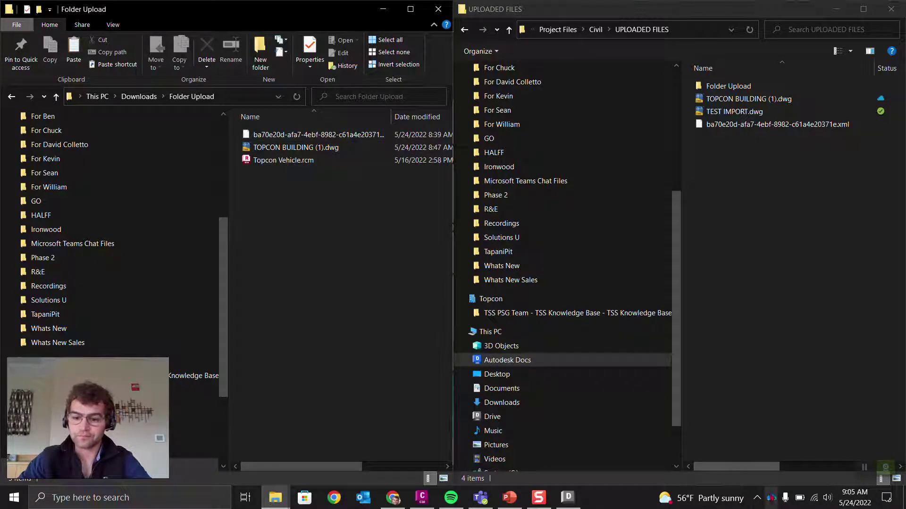
Step: Check the running Add Files action in Pending Actions, then return to Autodesk Docs
{"action": "left_click", "coordinate": [756, 498]}
{"action": "right_click", "coordinate": [723, 414]}
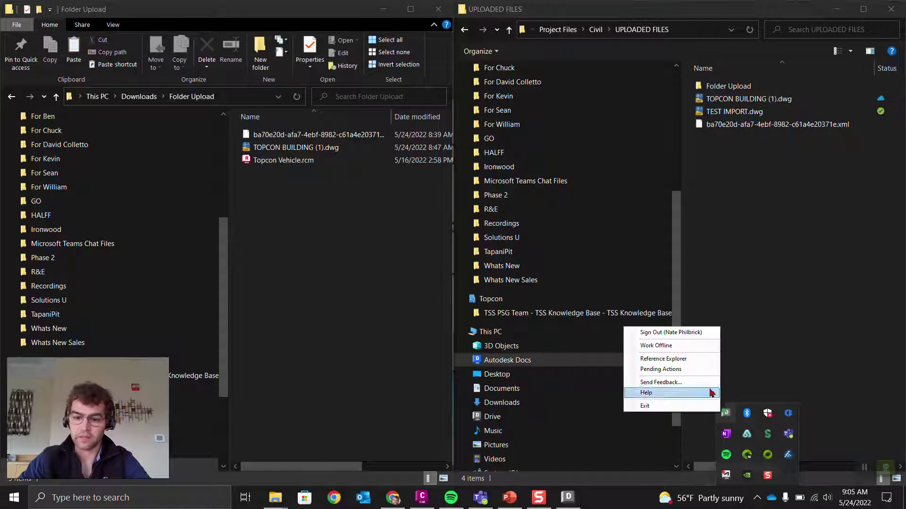
{"action": "left_click", "coordinate": [679, 369]}
{"action": "left_click", "coordinate": [228, 62]}
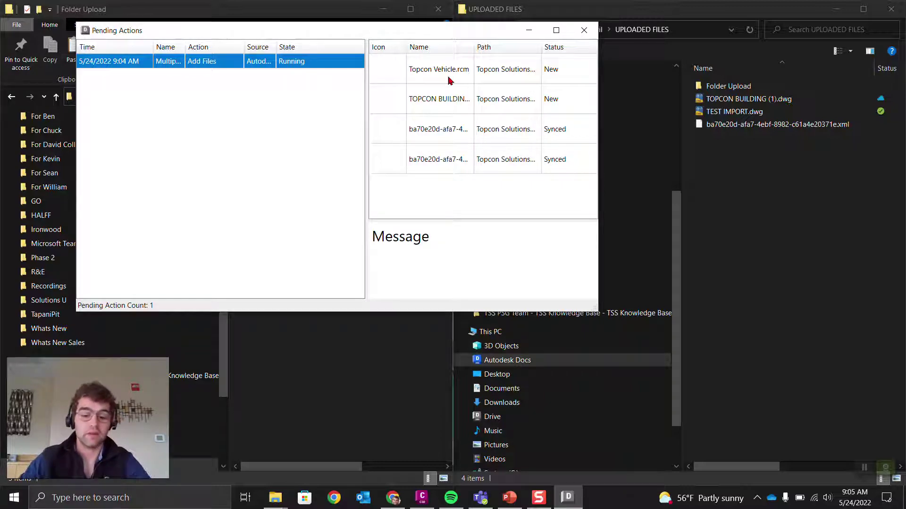
{"action": "left_click", "coordinate": [392, 497]}
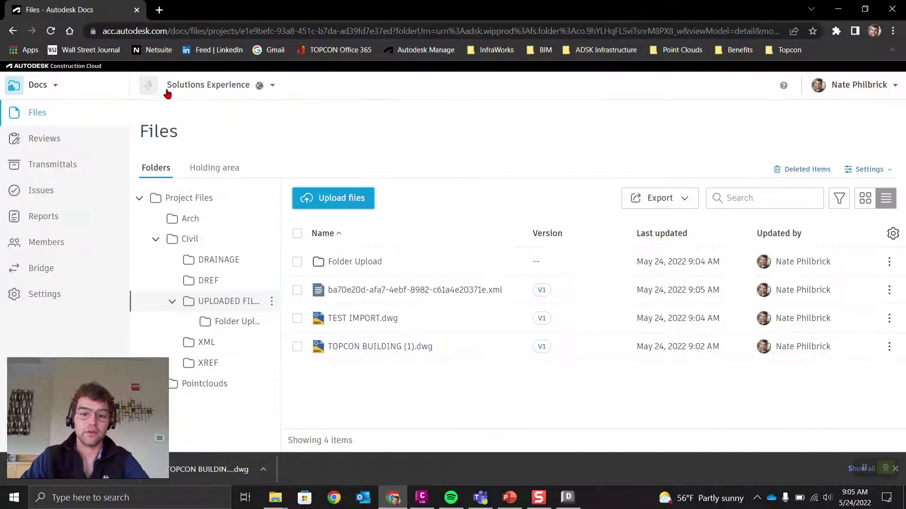
Step: Reload Docs, confirm Folder Upload holds only the xml, then check Desktop Connector's pending sync actions
{"action": "left_click", "coordinate": [51, 31]}
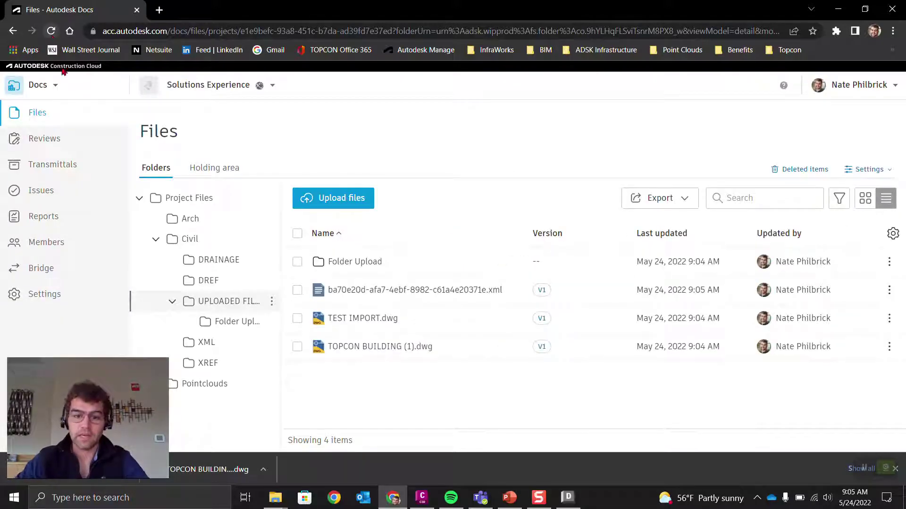
{"action": "left_click", "coordinate": [344, 268]}
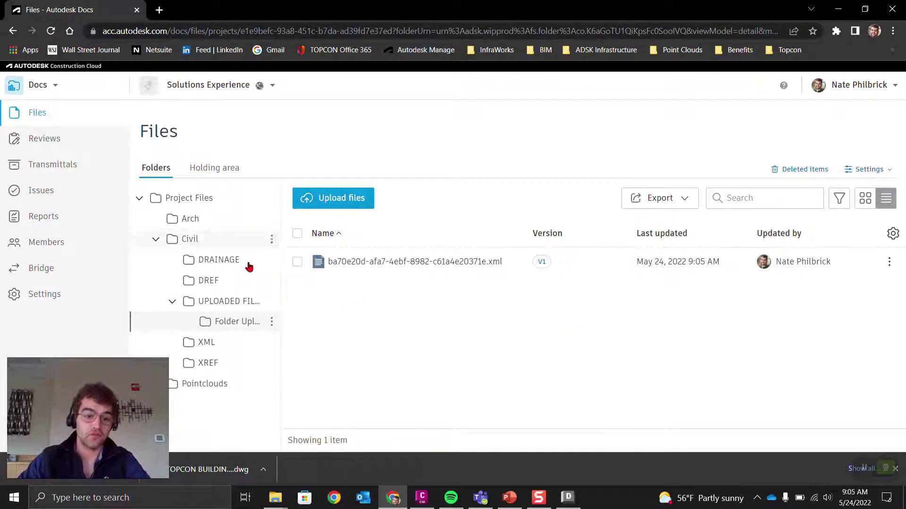
{"action": "left_click", "coordinate": [238, 302]}
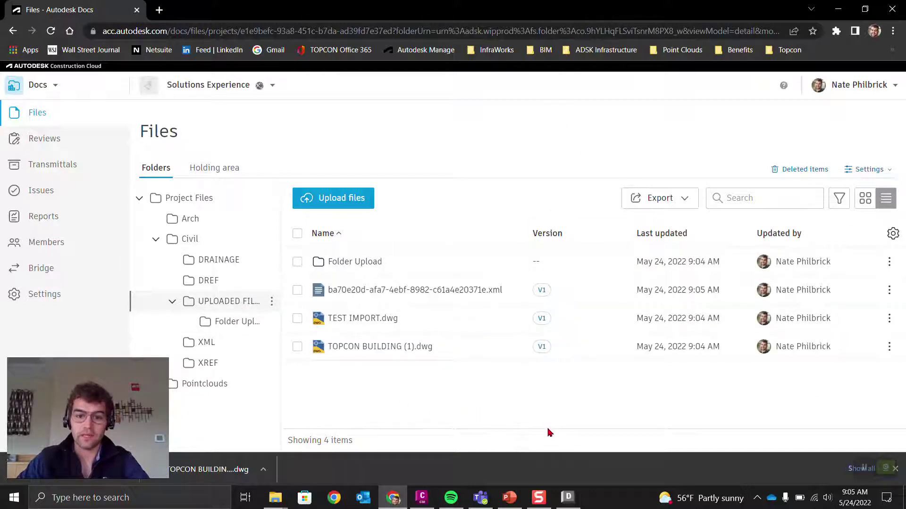
{"action": "left_click", "coordinate": [574, 502]}
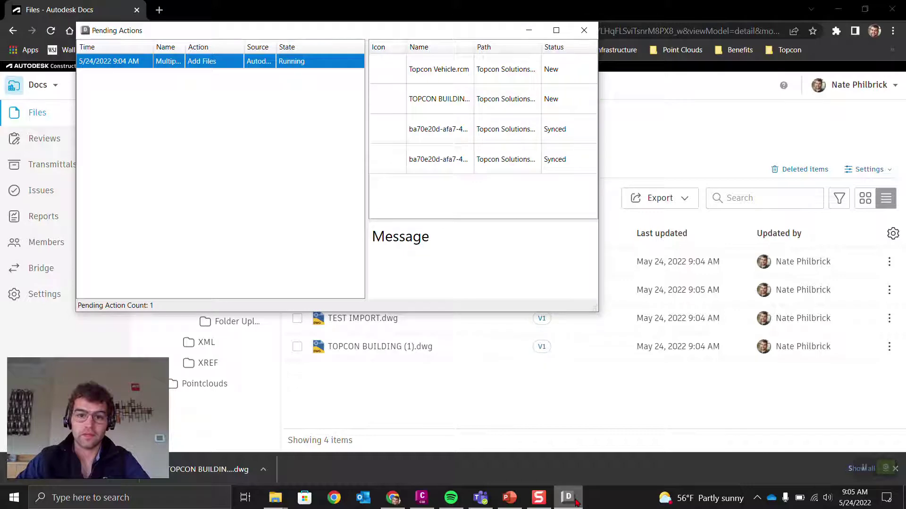
Step: Recheck Desktop Connector's Pending Actions until the Add Files sync clears, then return to Autodesk Docs
{"action": "left_click", "coordinate": [573, 502]}
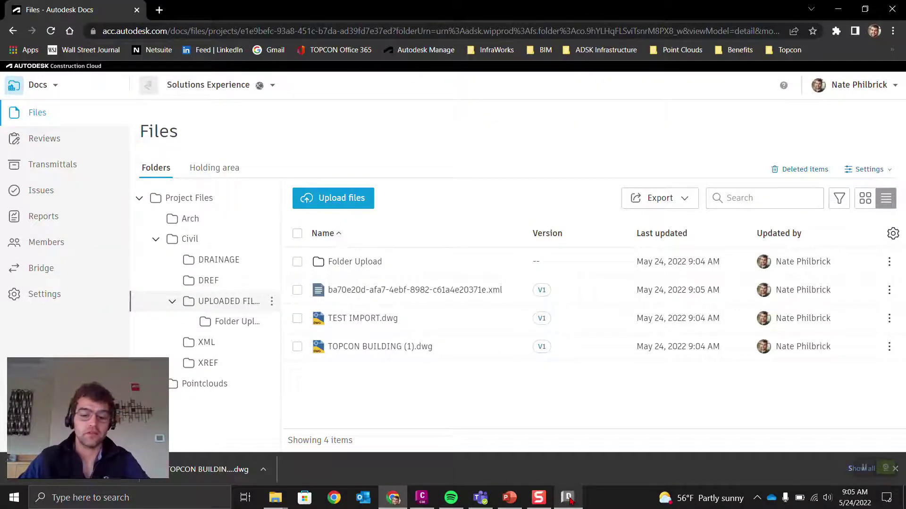
{"action": "left_click", "coordinate": [571, 498]}
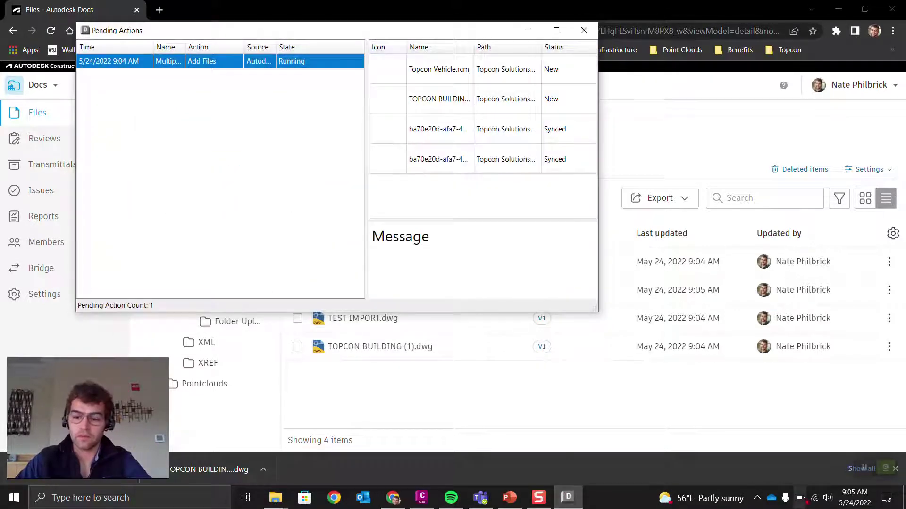
{"action": "left_click", "coordinate": [756, 497]}
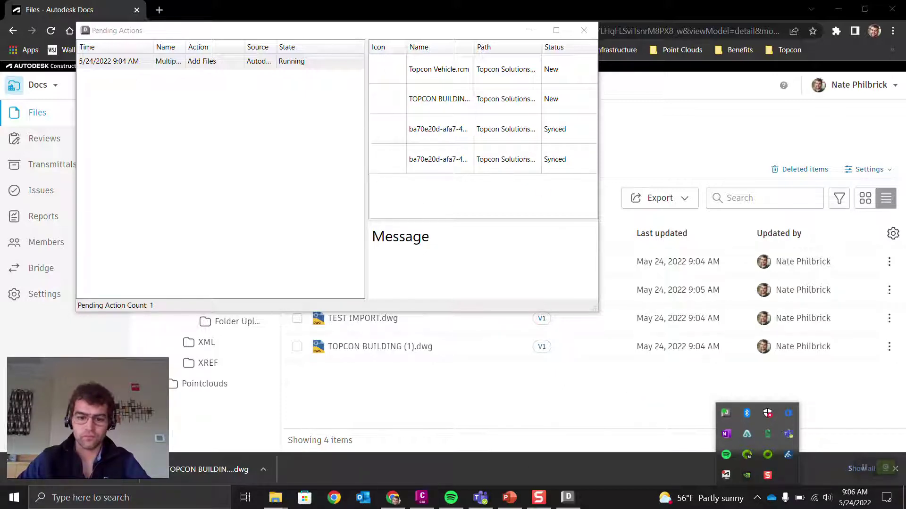
{"action": "left_click", "coordinate": [393, 498]}
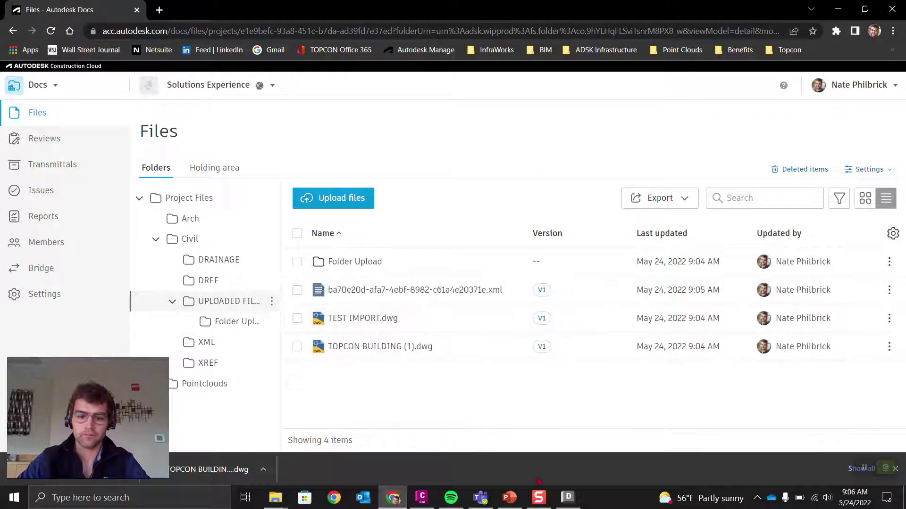
{"action": "left_click", "coordinate": [568, 498]}
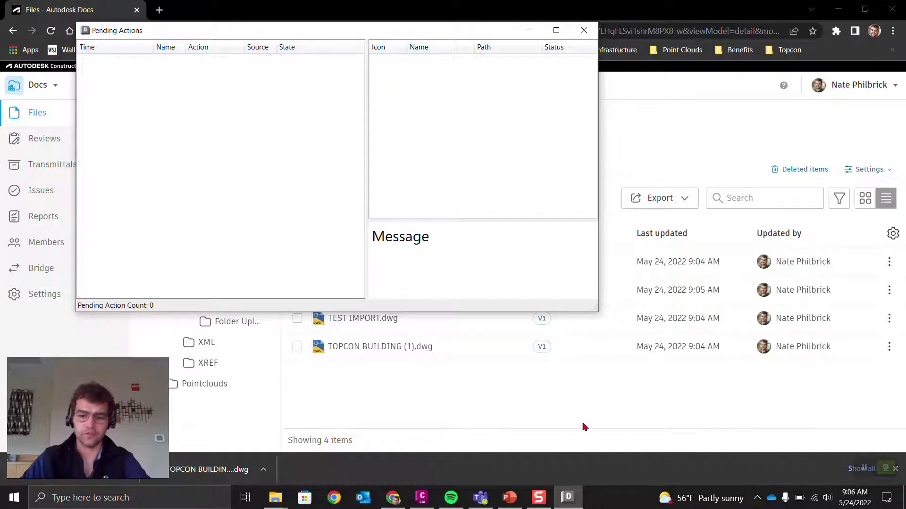
{"action": "left_click", "coordinate": [757, 498]}
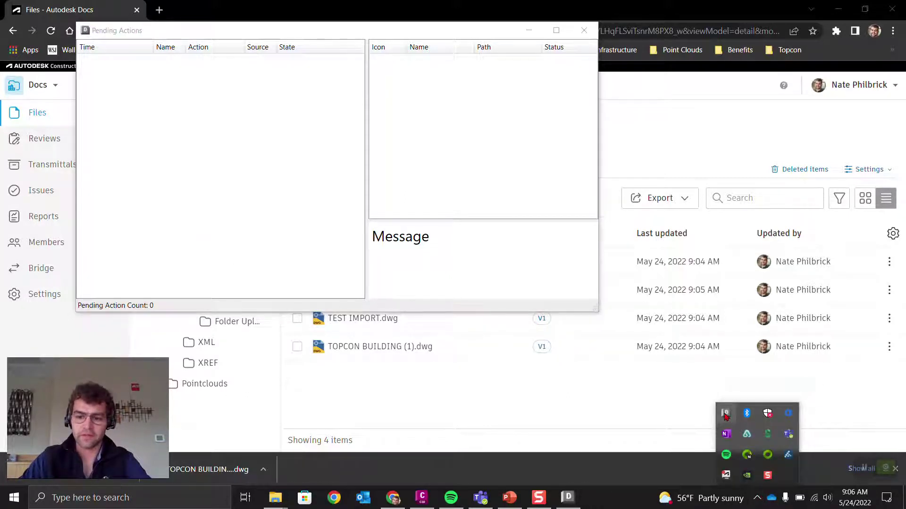
{"action": "left_click", "coordinate": [612, 401]}
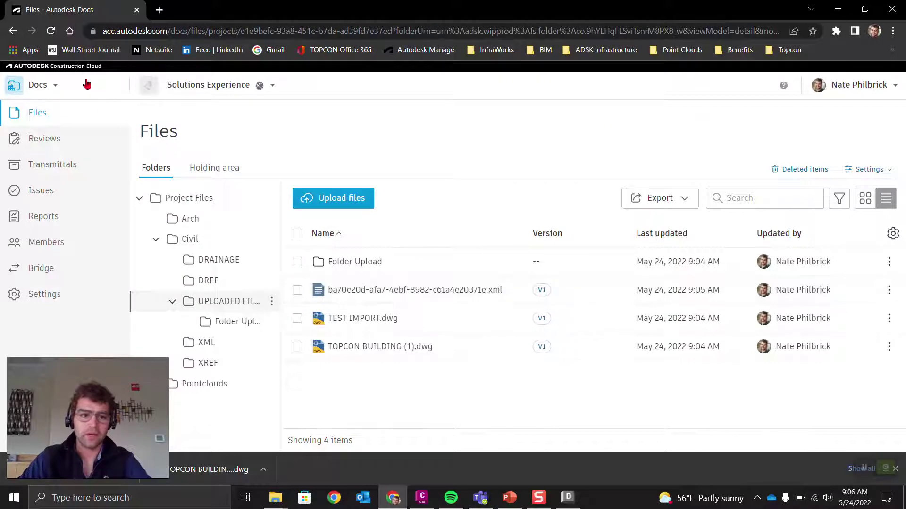
Step: Reload Docs and confirm Folder Upload lists the xml, TOPCON BUILDING (1).dwg and Topcon Vehicle.rcm
{"action": "left_click", "coordinate": [51, 30]}
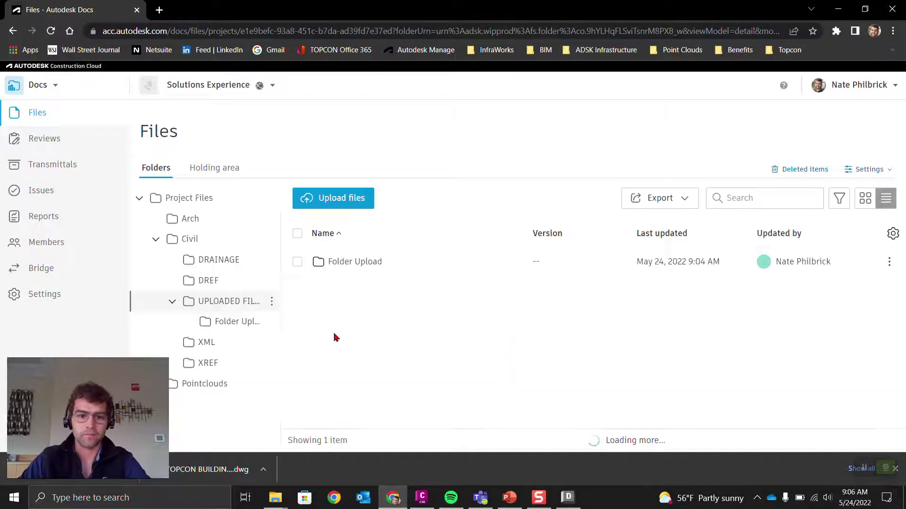
{"action": "left_click", "coordinate": [349, 262]}
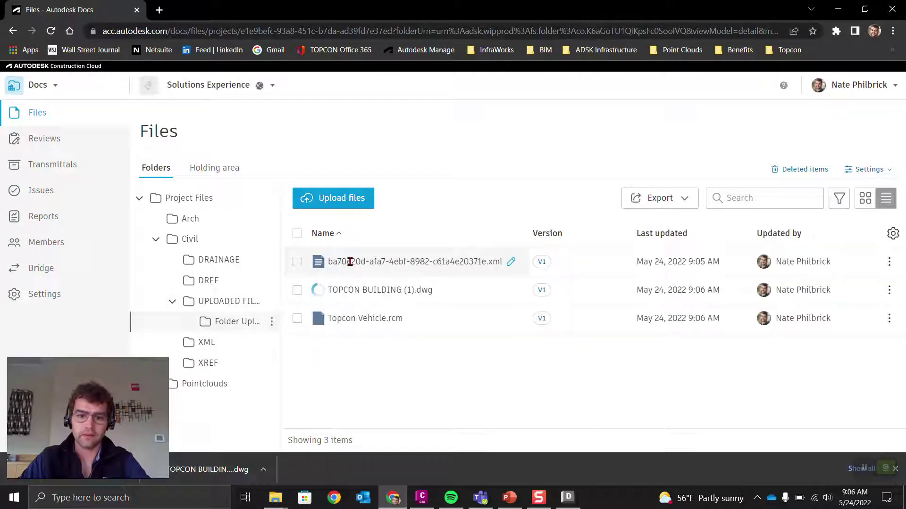